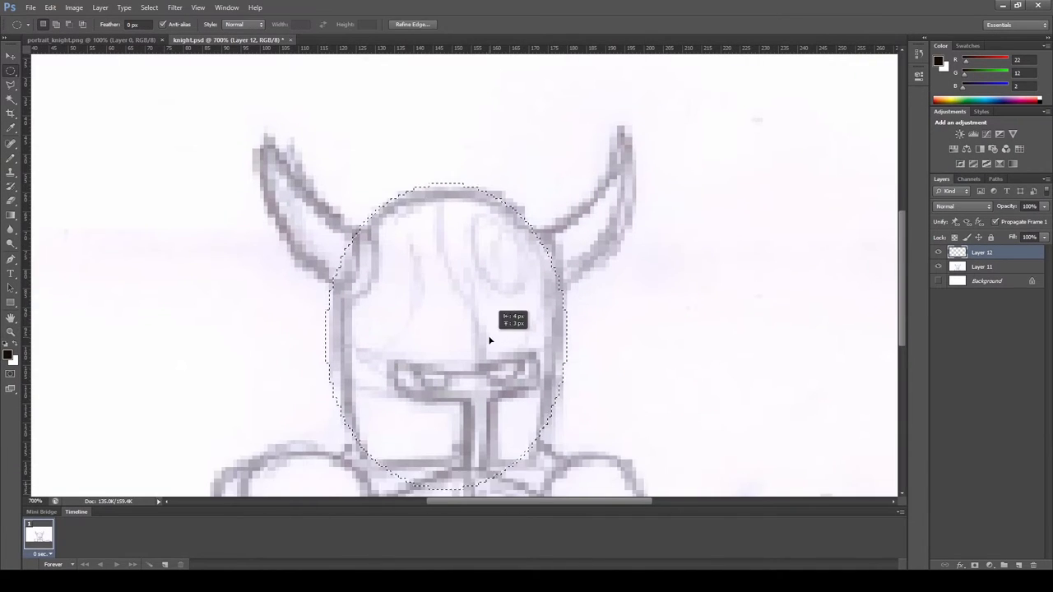
Step: Trace the helmet's top arc and upper right edge with the 1 px black Pencil
scroll(437, 188, up, 3)
key(b)
mouse_move(465, 180)
mouse_down()
mouse_move(564, 201)
mouse_move(621, 239)
mouse_up()
mouse_move(670, 302)
mouse_down()
mouse_move(694, 339)
mouse_move(658, 166)
mouse_move(682, 223)
mouse_move(691, 311)
mouse_up()
drag(666, 235, 648, 298)
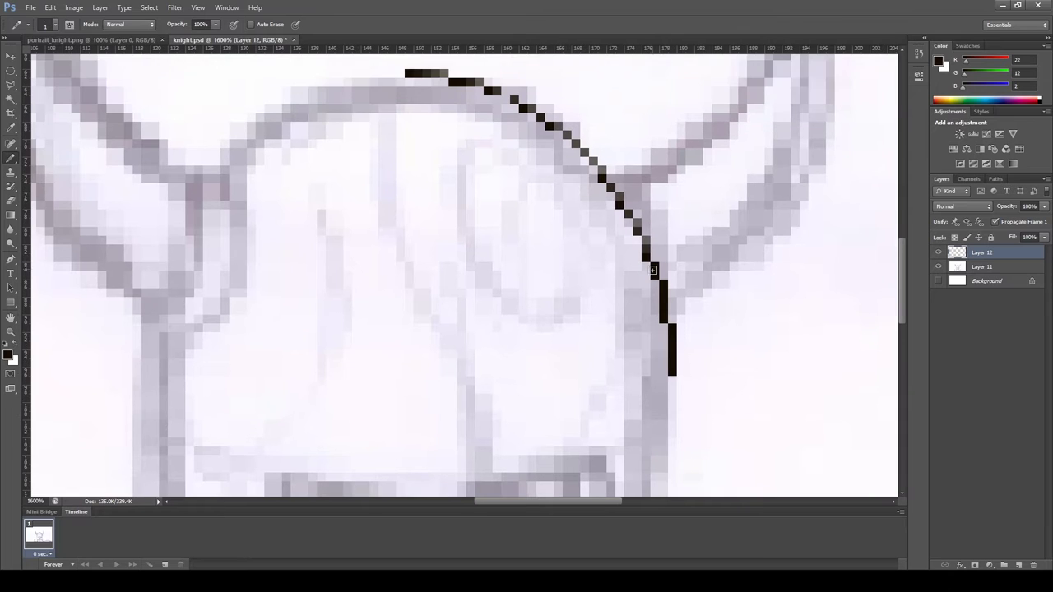
drag(556, 129, 702, 206)
mouse_move(552, 155)
mouse_down()
mouse_move(440, 169)
mouse_move(387, 113)
mouse_up()
drag(387, 113, 359, 130)
mouse_move(763, 395)
mouse_down()
mouse_move(697, 247)
mouse_move(682, 142)
mouse_move(656, 341)
mouse_move(654, 265)
mouse_up()
Step: Continue the outline down to the helmet bottom, around the T-shaped visor slot and up the left edge
mouse_move(650, 267)
mouse_down()
mouse_move(639, 365)
mouse_move(543, 418)
mouse_move(513, 265)
mouse_move(464, 422)
mouse_up()
mouse_move(464, 421)
mouse_down()
mouse_move(533, 342)
mouse_move(341, 322)
mouse_up()
mouse_move(341, 322)
mouse_down()
mouse_move(412, 341)
mouse_move(428, 362)
mouse_move(431, 302)
mouse_up()
mouse_move(421, 243)
mouse_down()
mouse_move(421, 358)
mouse_move(404, 221)
mouse_up()
key(ctrl+minus)
key(ctrl+minus)
key(ctrl+minus)
key(e)
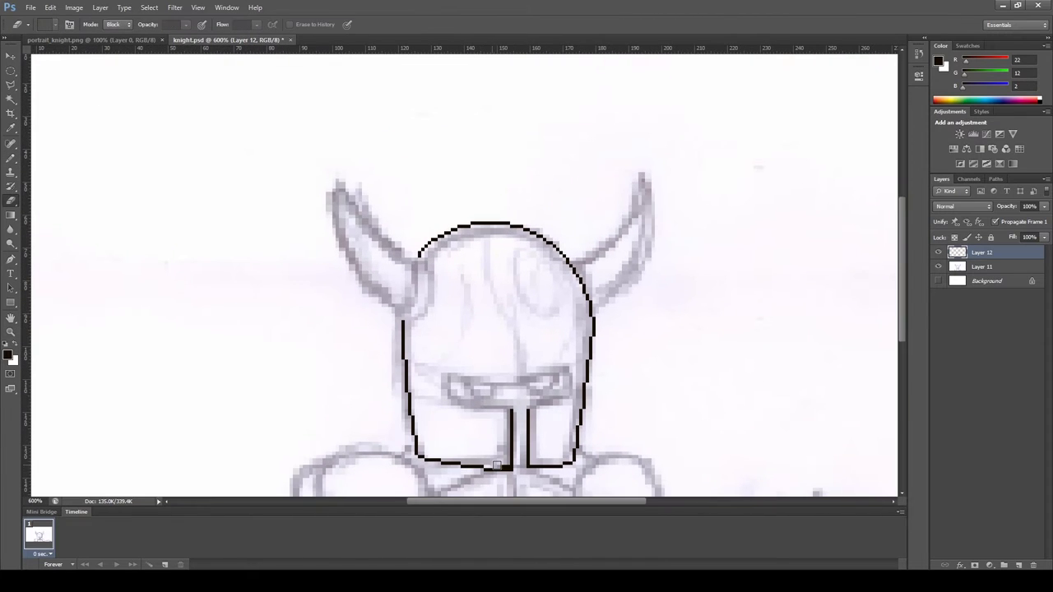
key(b)
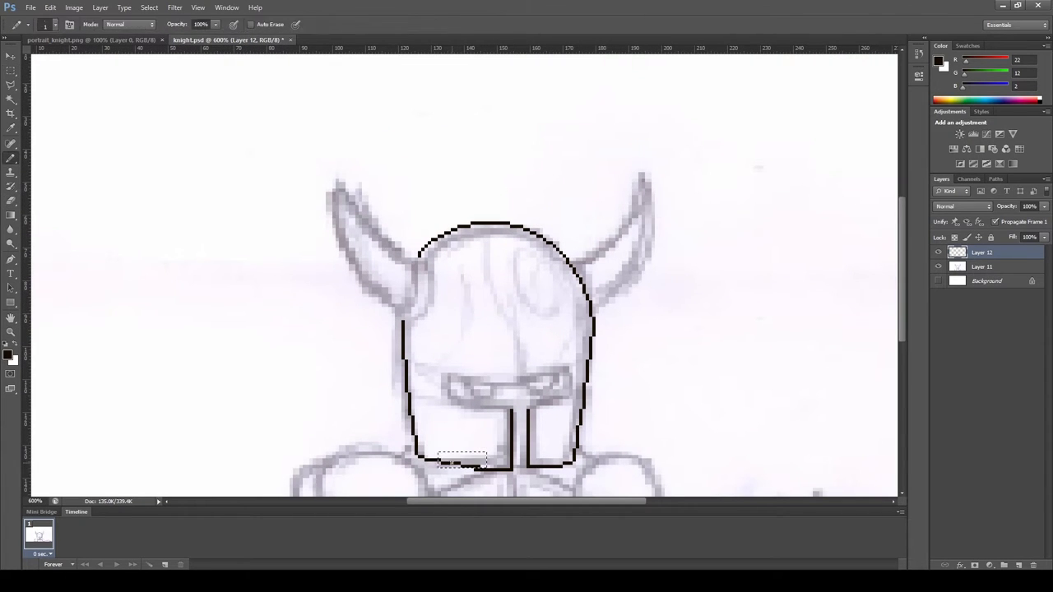
Step: Outline the visor's eye slit with top, bottom and end edges
drag(435, 388, 576, 317)
drag(497, 319, 435, 318)
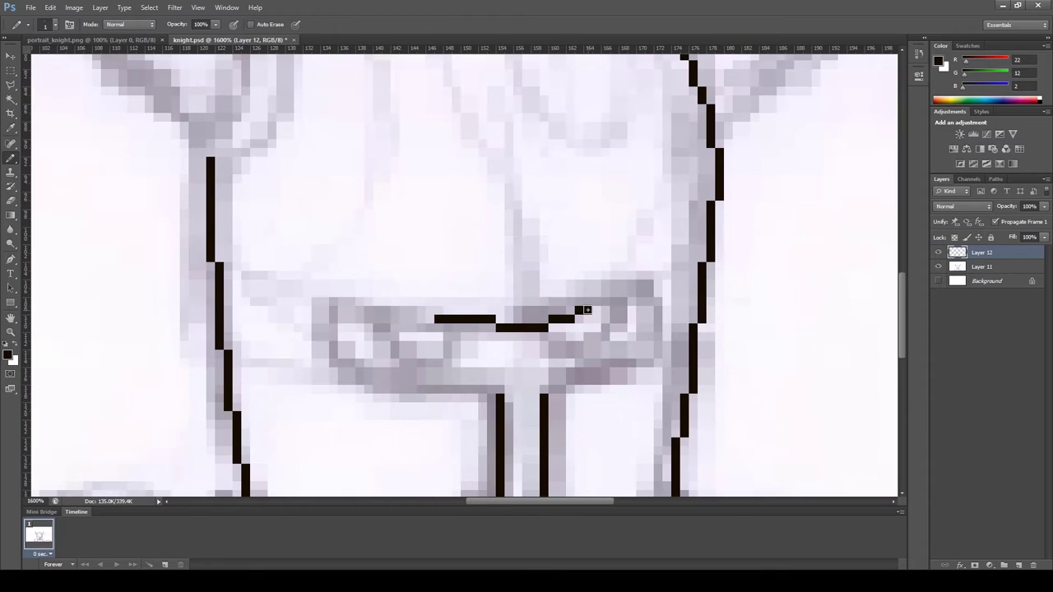
drag(587, 310, 650, 301)
drag(360, 301, 324, 357)
drag(657, 301, 658, 350)
drag(323, 362, 381, 372)
drag(438, 388, 658, 352)
Step: Draw the right horn's outline from the helmet up to its tip and back
key(z)
alt+click(526, 241)
click(576, 238)
key(b)
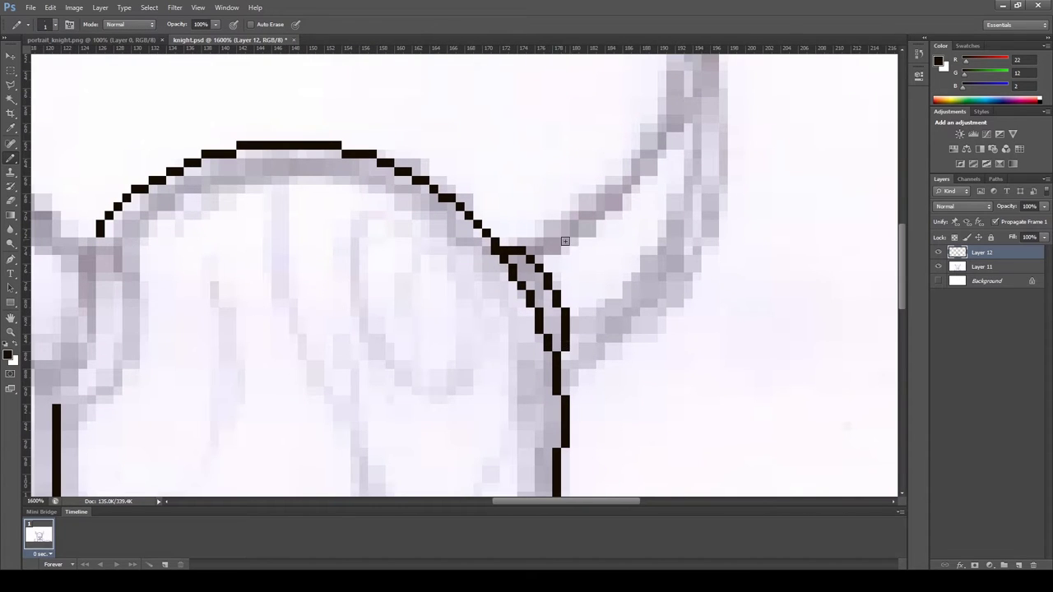
drag(564, 362, 502, 392)
mouse_move(439, 275)
mouse_down()
mouse_move(505, 254)
mouse_move(487, 329)
mouse_up()
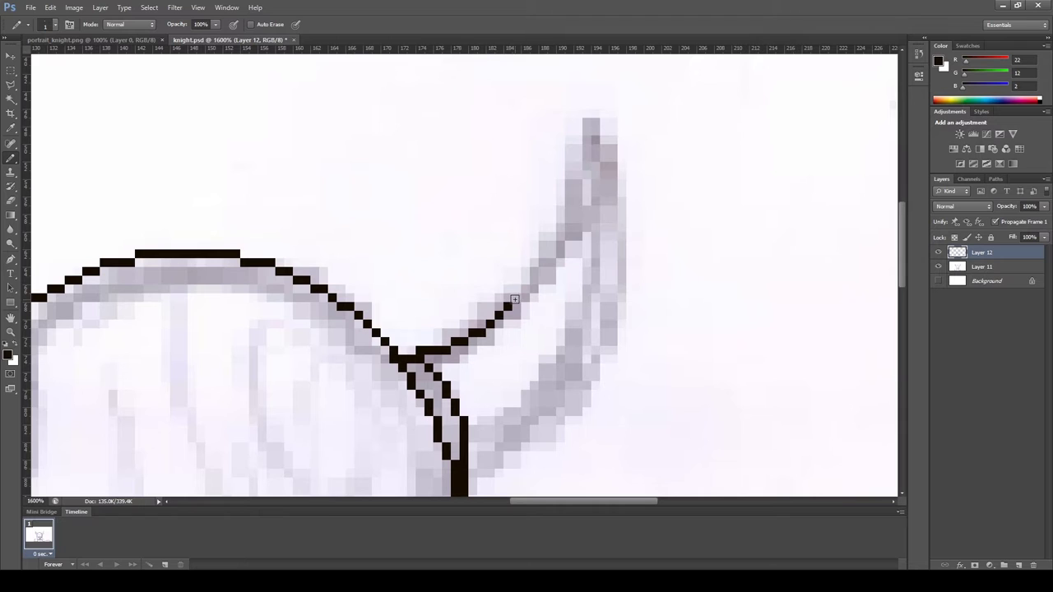
mouse_move(558, 228)
mouse_down()
mouse_move(576, 140)
mouse_move(617, 222)
mouse_move(615, 333)
mouse_move(592, 383)
mouse_up()
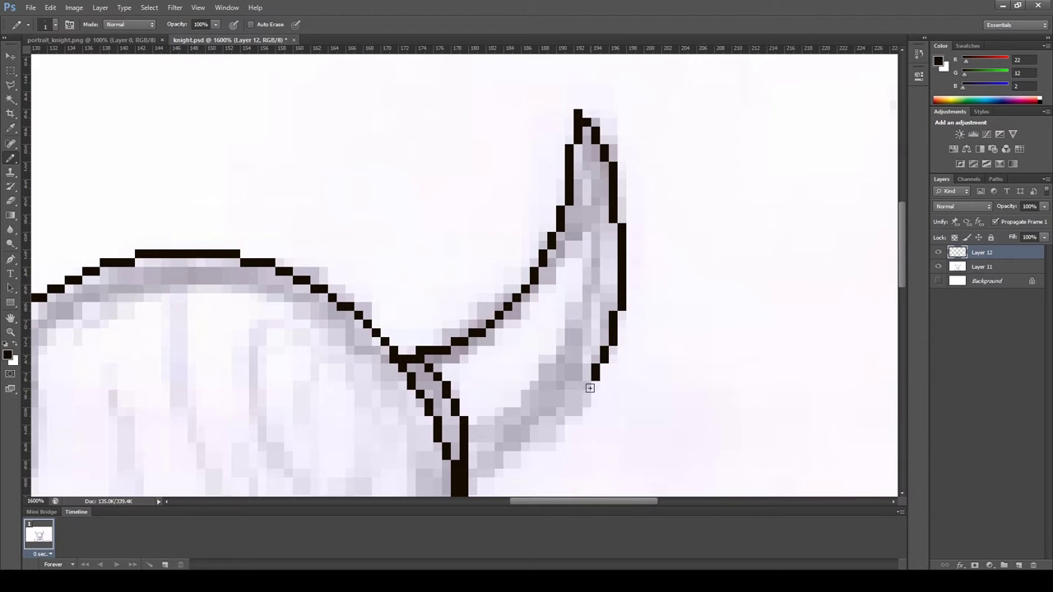
drag(551, 429, 576, 311)
drag(575, 313, 493, 372)
key(e)
Step: Copy the right horn, flip it horizontally and place it over the left horn sketch
key(ctrl+minus)
key(m)
drag(613, 96, 500, 335)
key(v)
drag(535, 230, 177, 238)
key(ctrl+t)
key(Return)
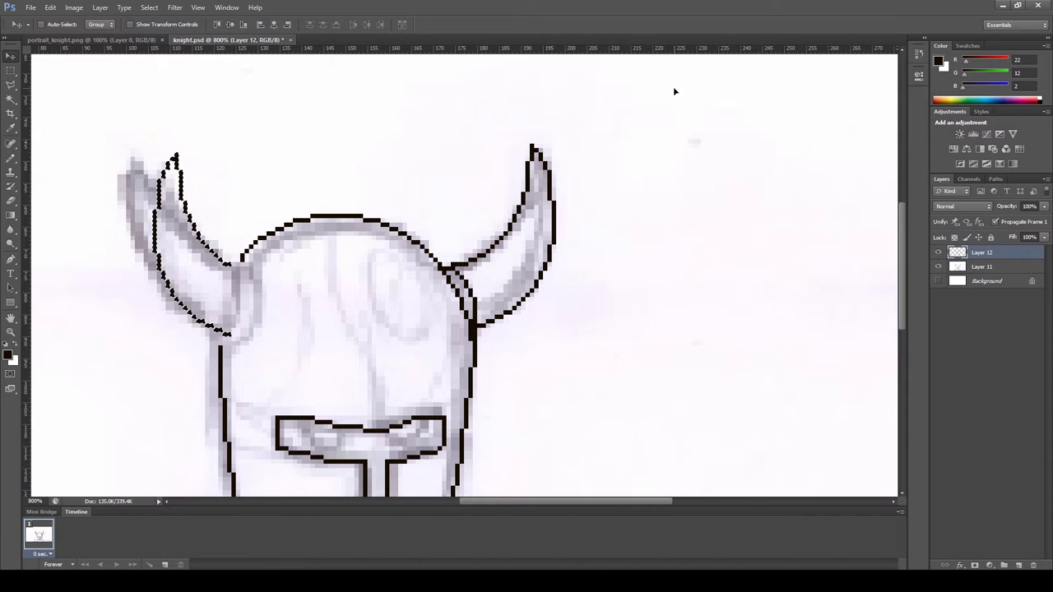
key(ctrl+d)
Step: Connect the left horn's base to the helmet and add a band at its base
alt+scroll(239, 362, up, 2)
key(b)
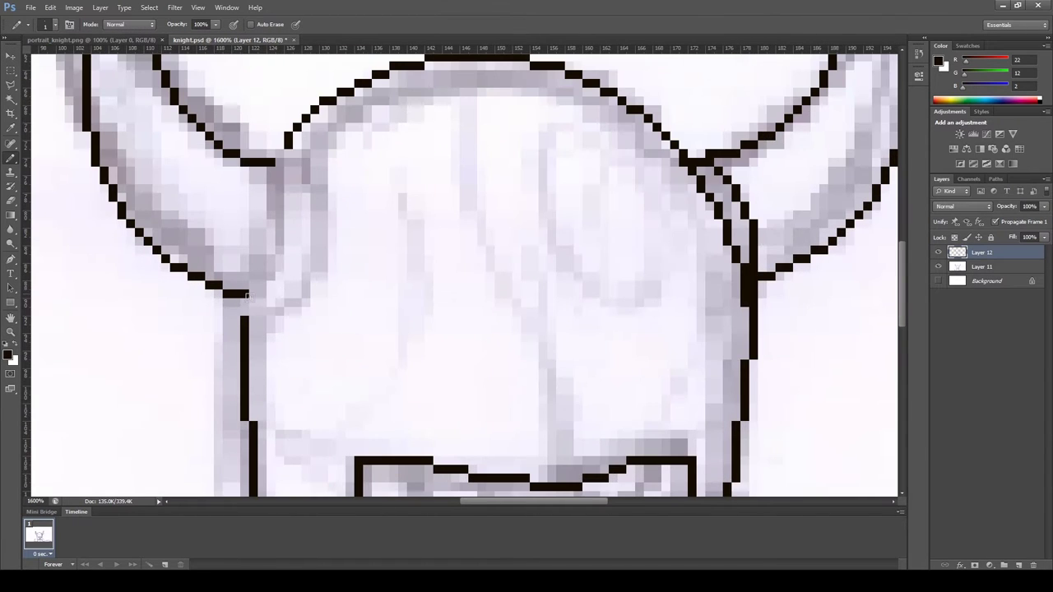
drag(280, 178, 259, 293)
drag(301, 158, 316, 254)
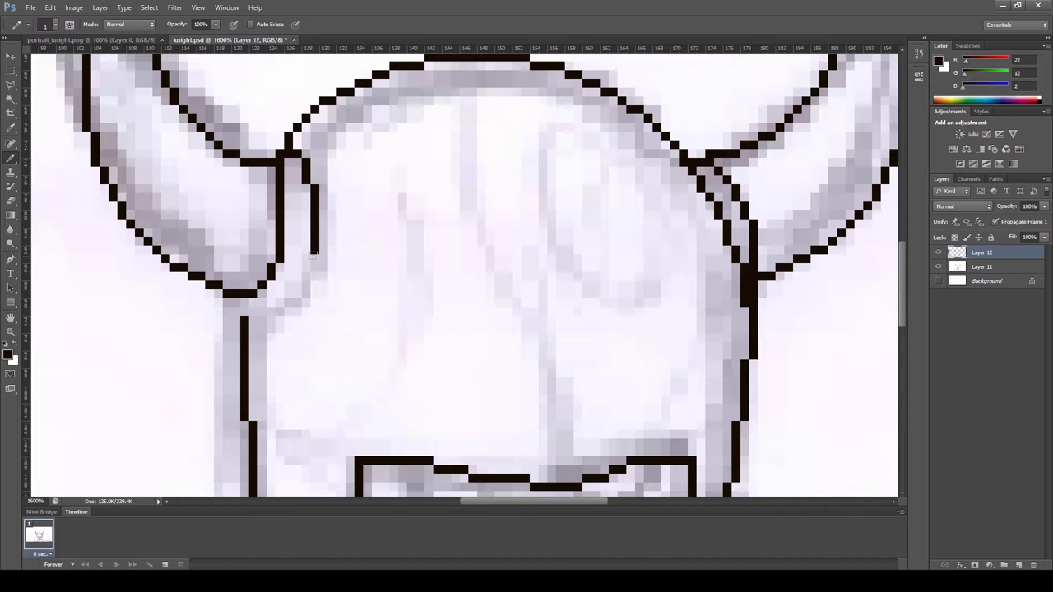
alt+scroll(231, 302, down, 4)
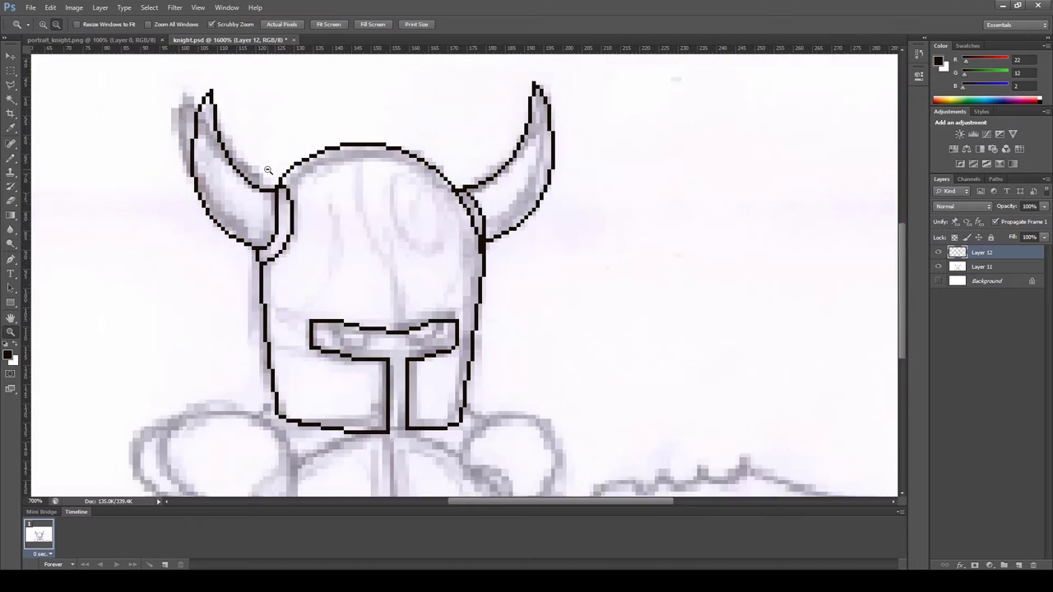
Step: Draw the centre neck line and the left and right collar lines
alt+scroll(370, 312, down, 1)
alt+scroll(494, 329, up, 1)
alt+scroll(508, 332, up, 3)
key(b)
drag(506, 322, 496, 444)
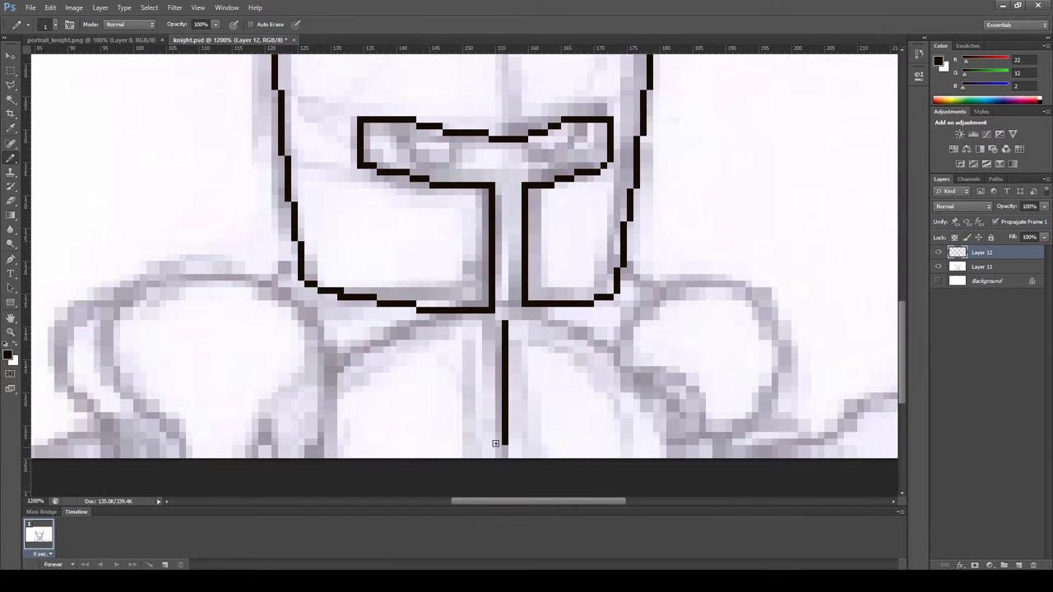
drag(500, 321, 442, 324)
drag(352, 357, 339, 376)
drag(517, 322, 505, 452)
drag(517, 323, 561, 324)
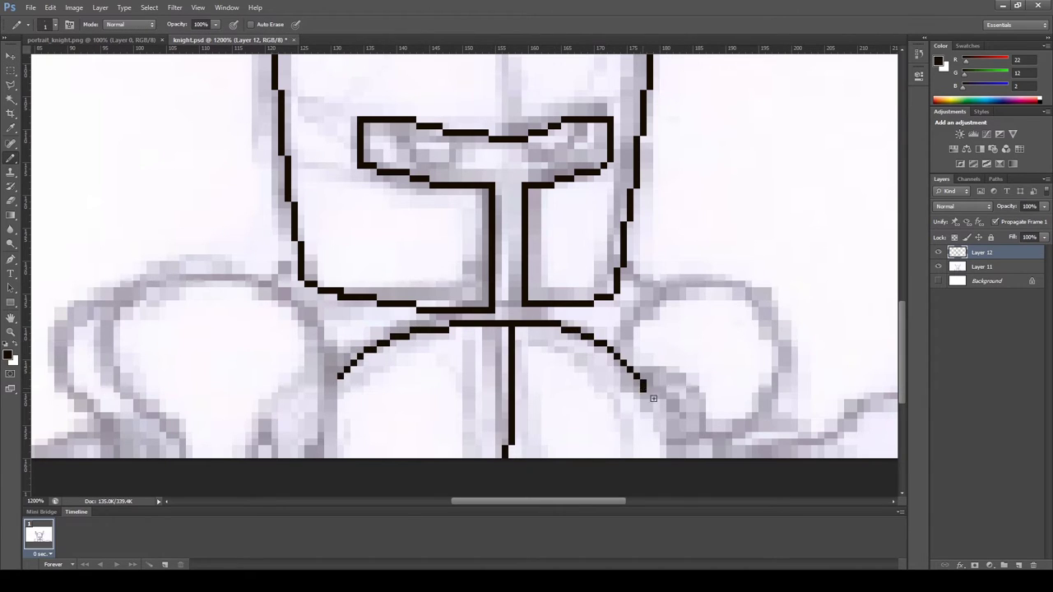
Step: Outline the chest's left side and the top of the left shoulder pad
drag(276, 317, 366, 273)
drag(418, 374, 418, 311)
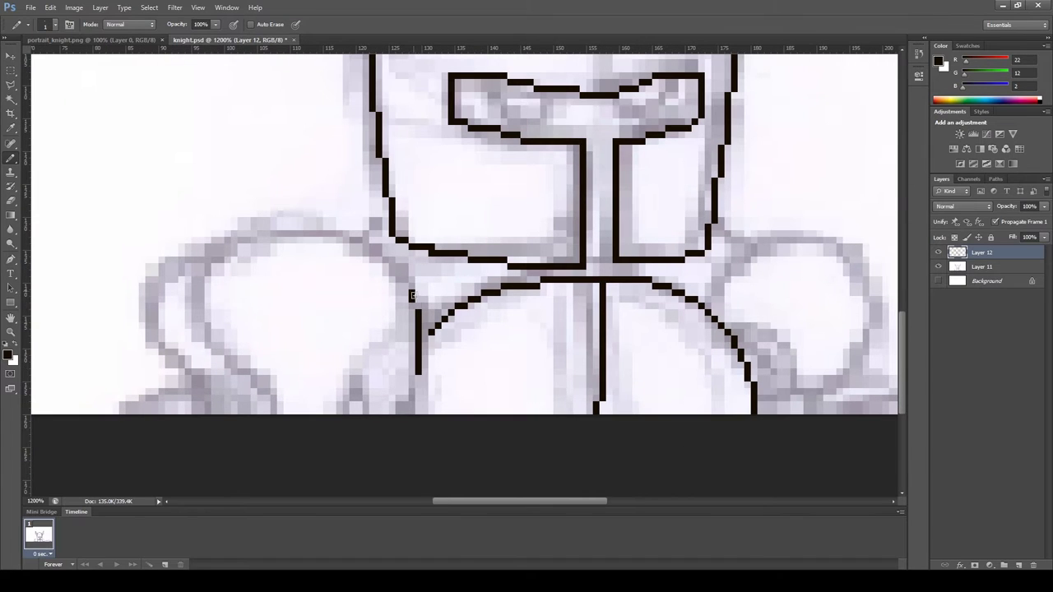
drag(346, 239, 259, 235)
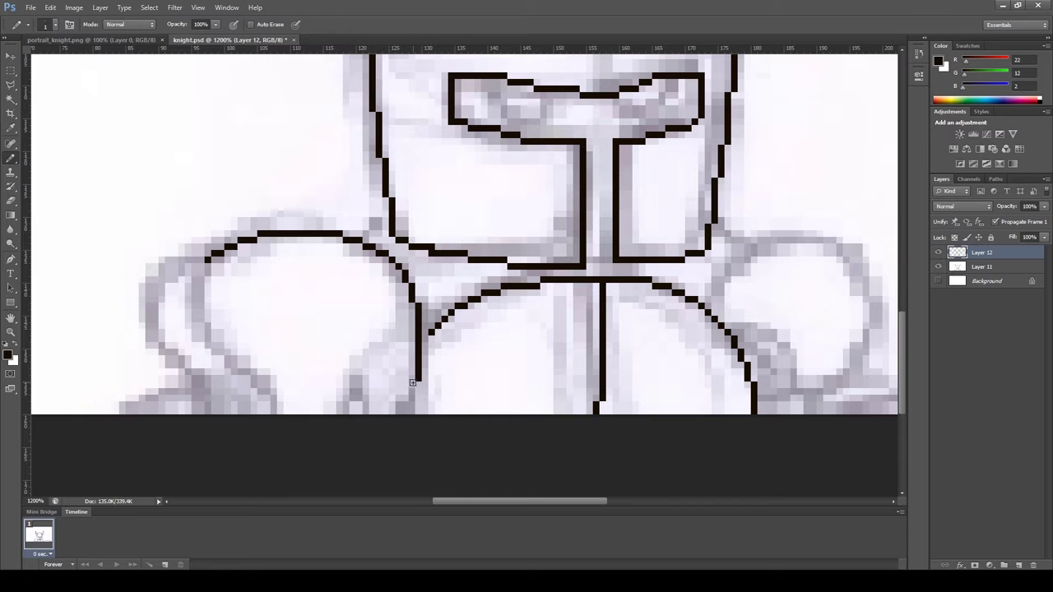
drag(274, 246, 185, 223)
drag(698, 211, 750, 211)
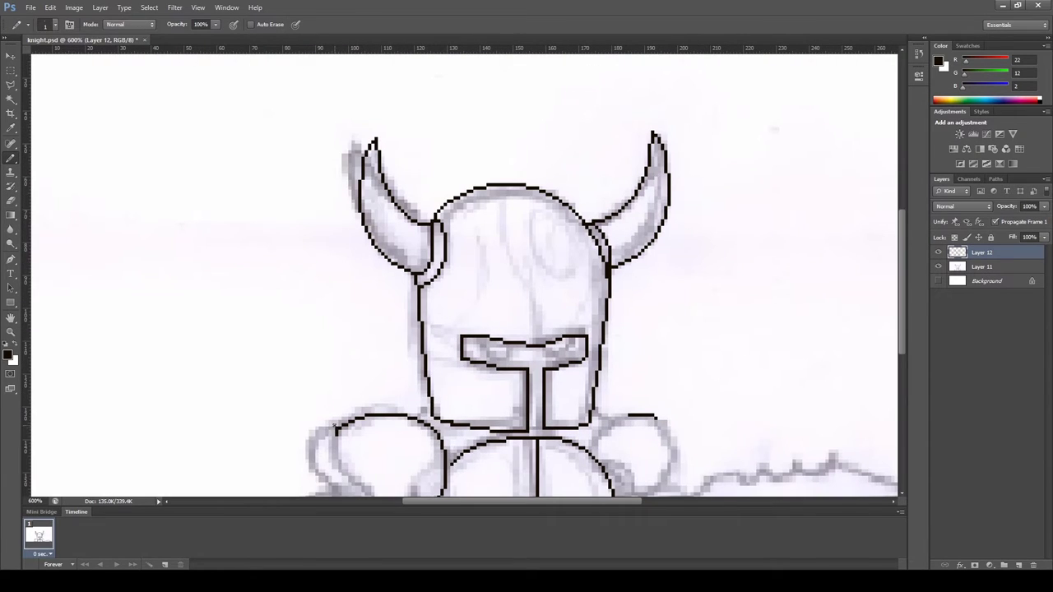
key(ctrl+plus)
key(ctrl+plus)
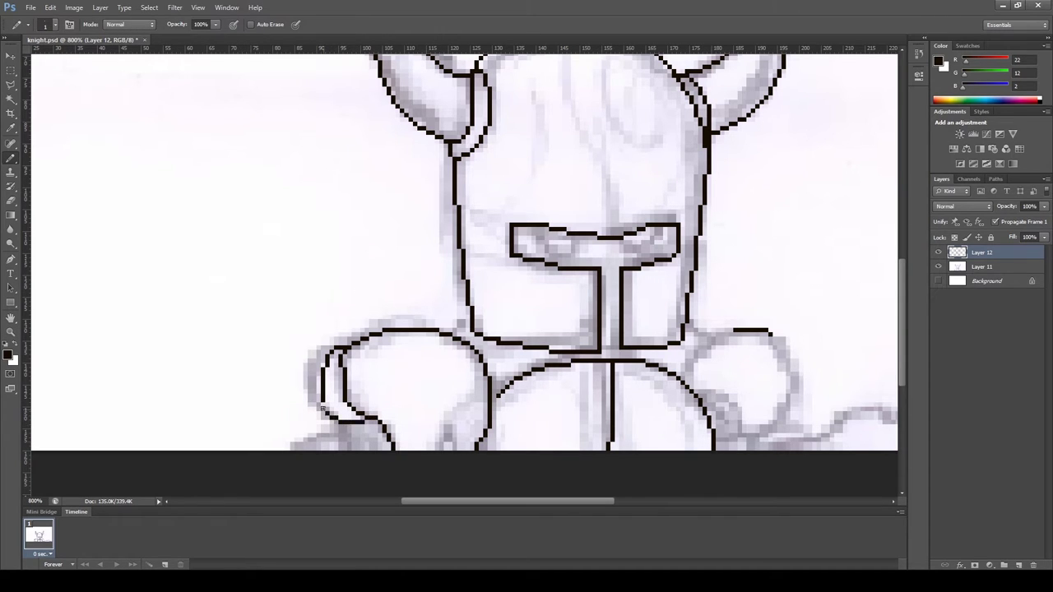
drag(323, 409, 186, 361)
Step: Copy the left shoulder pad, flip it horizontally and fit it against the helmet's right side
key(m)
drag(162, 288, 288, 402)
mouse_move(217, 262)
mouse_down()
mouse_move(298, 290)
mouse_move(358, 401)
mouse_up()
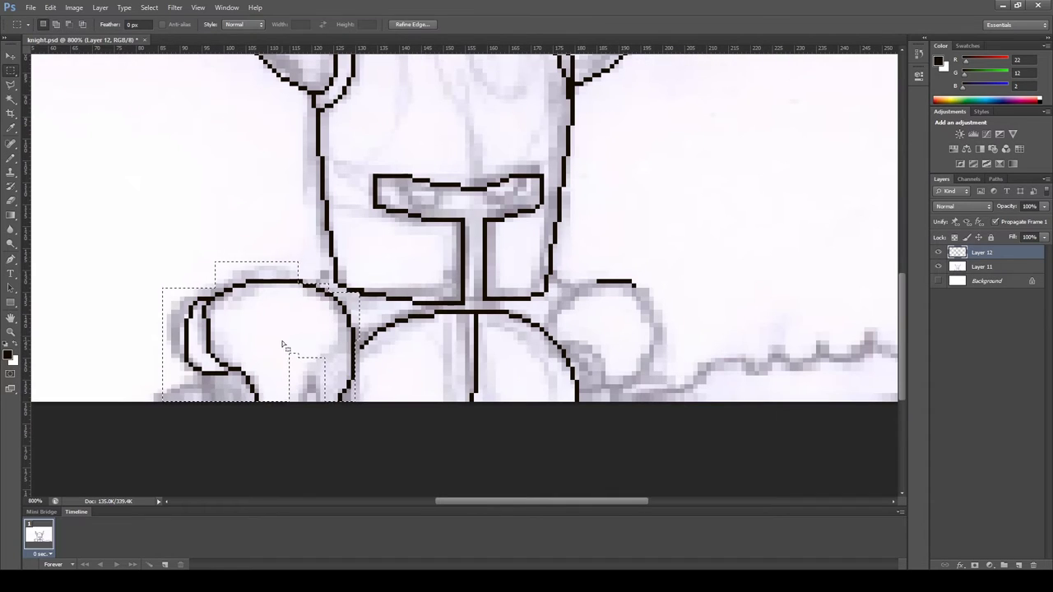
drag(299, 339, 679, 339)
key(ctrl+t)
right_click(679, 339)
click(705, 500)
key(Return)
drag(716, 284, 663, 346)
key(b)
drag(745, 282, 593, 282)
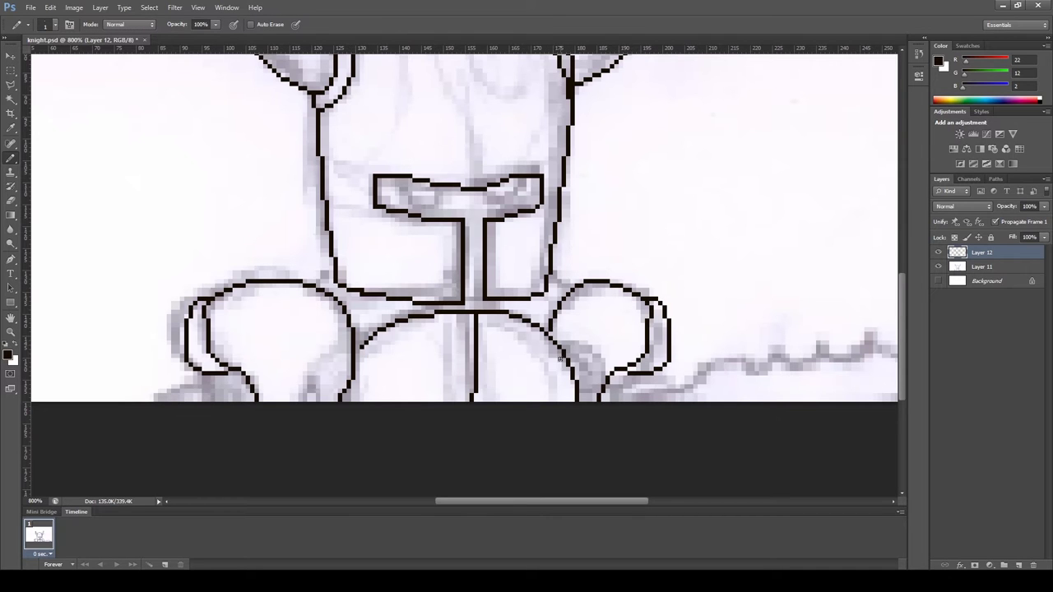
Step: Erase overlapping pixels from the right shoulder pad's outline
scroll(629, 374, down, 2)
scroll(600, 277, down, 2)
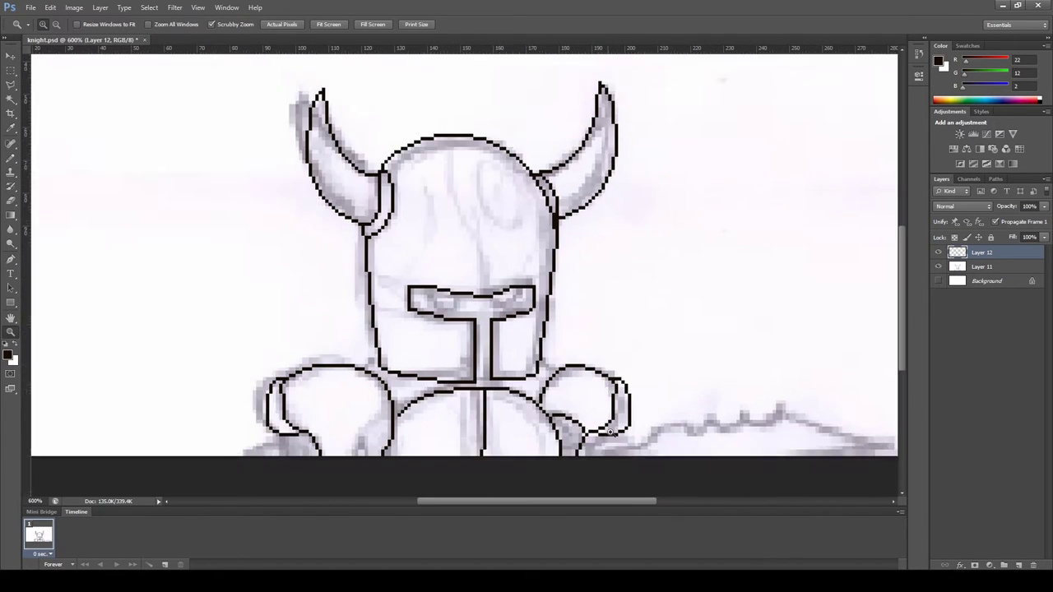
scroll(622, 362, up, 3)
key(e)
drag(607, 426, 625, 362)
key(z)
mouse_move(623, 321)
mouse_down()
mouse_move(458, 442)
mouse_move(601, 447)
mouse_up()
key(b)
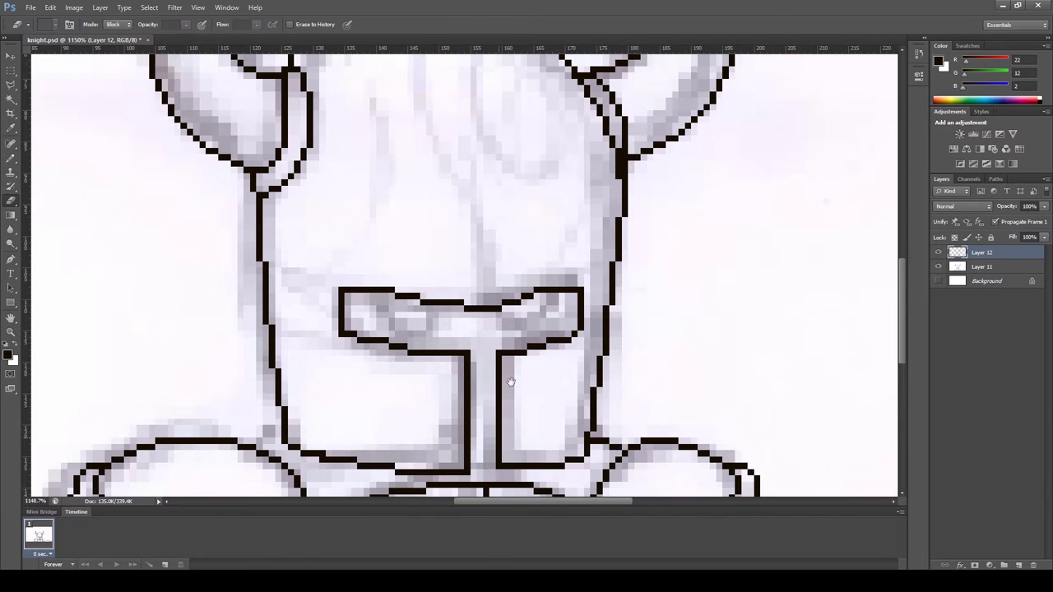
drag(275, 434, 299, 321)
drag(469, 208, 467, 247)
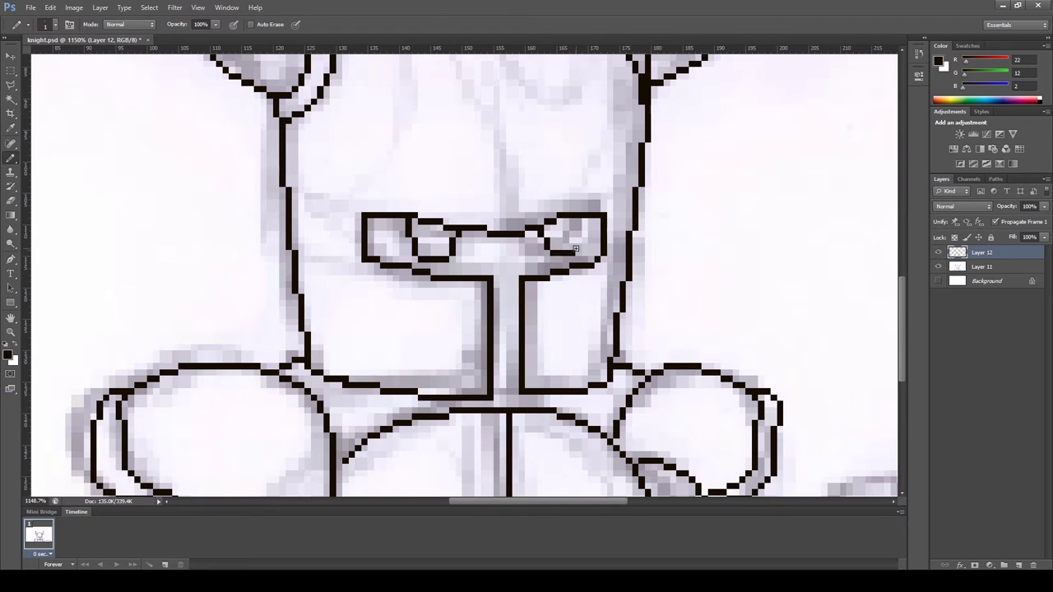
Step: Paste the small blue helmet reference image into the document
scroll(529, 268, down, 5)
scroll(375, 331, up, 2)
scroll(374, 331, up, 3)
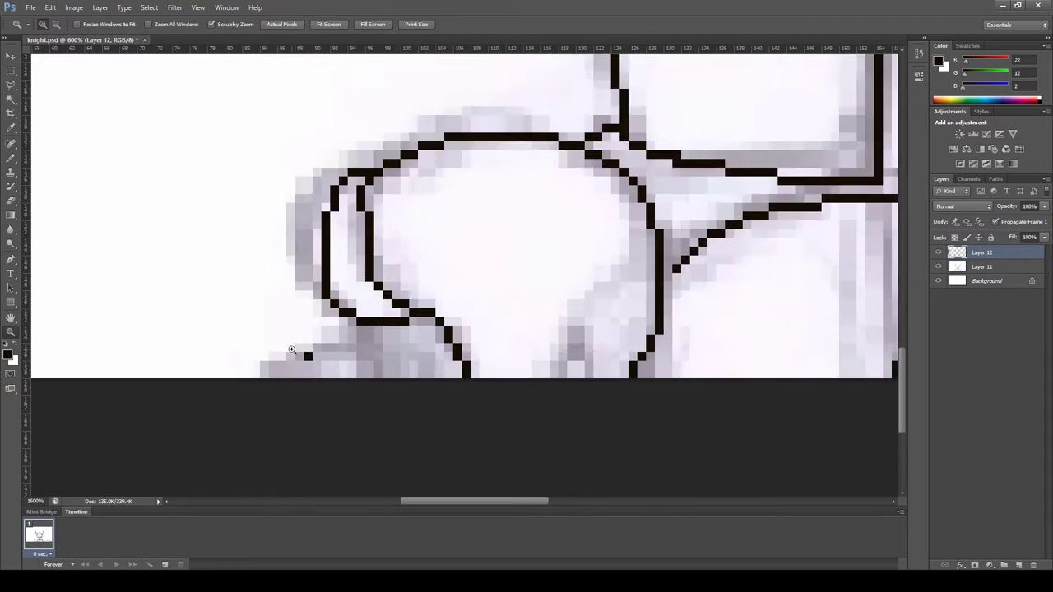
scroll(374, 331, up, 2)
scroll(374, 331, down, 3)
scroll(435, 270, down, 2)
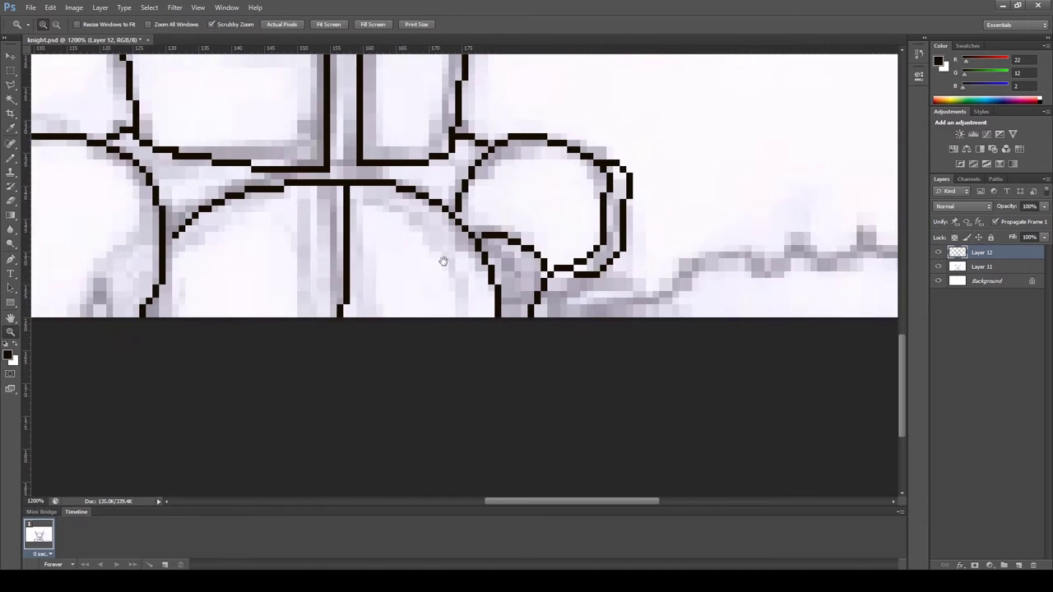
scroll(447, 258, up, 2)
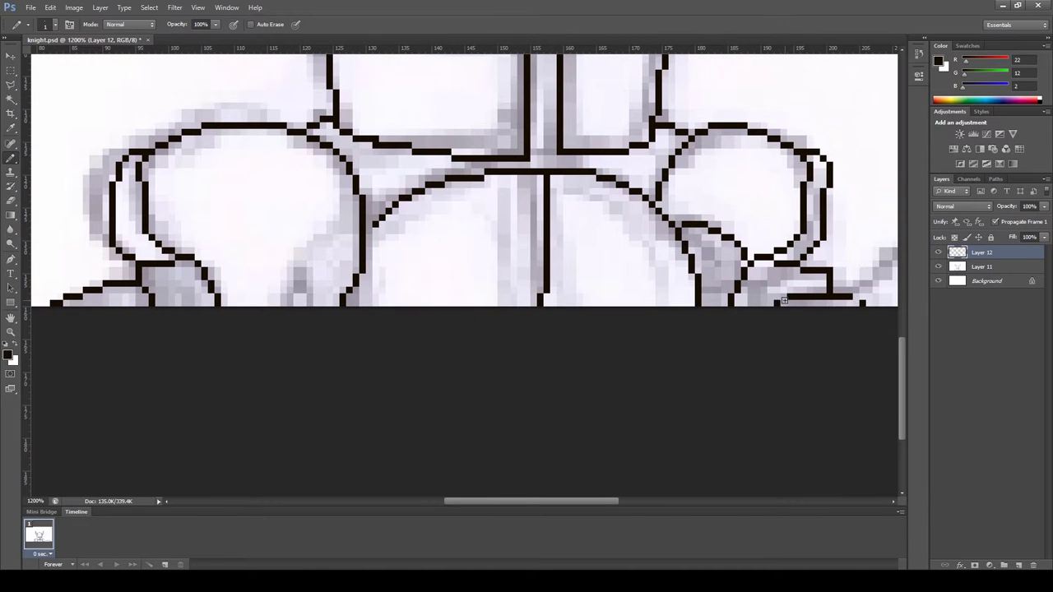
key(z)
scroll(784, 301, down, 2)
key(ctrl+v)
scroll(459, 350, up, 1)
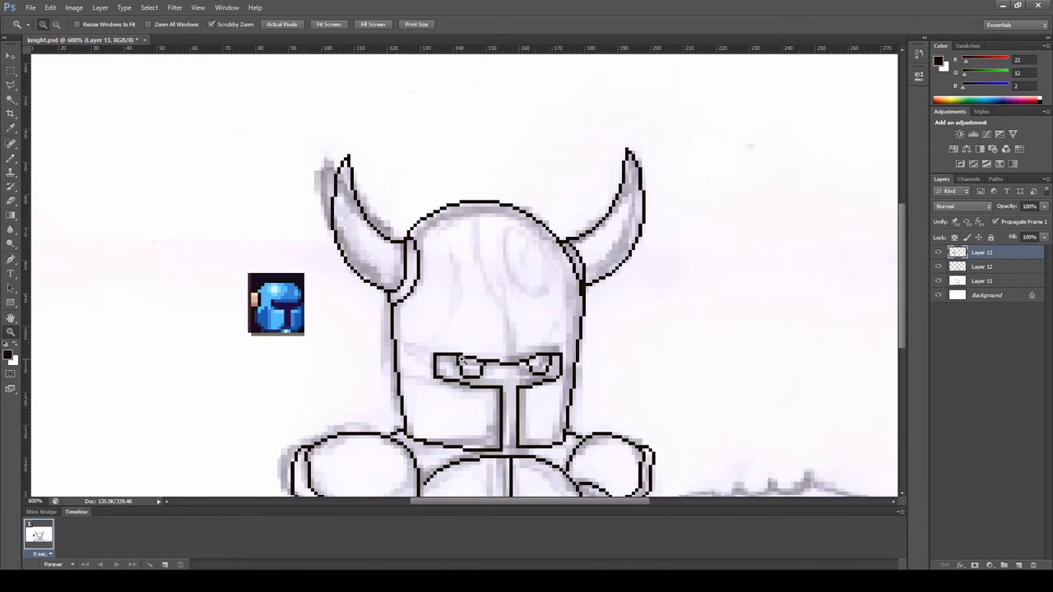
Step: Paint the nose bar dark purple and add white highlights around both eye slots
scroll(458, 350, up, 1)
key(b)
mouse_move(514, 432)
mouse_down()
mouse_move(512, 319)
mouse_move(504, 440)
mouse_up()
scroll(399, 284, up, 1)
key(x)
mouse_move(383, 254)
mouse_down()
mouse_move(404, 306)
mouse_move(452, 270)
mouse_up()
drag(568, 271, 630, 254)
Step: Fill both eyes with cyan, then layer progressively darker cyan shades
click(12, 359)
key(Return)
drag(395, 257, 410, 282)
drag(618, 261, 610, 288)
click(10, 357)
key(Return)
drag(423, 264, 401, 280)
click(9, 355)
key(Return)
drag(617, 256, 601, 290)
drag(428, 296, 425, 263)
Step: Add light and sampled cyan along the edges of both eyes
click(8, 356)
click(721, 146)
key(Return)
click(579, 272)
alt+click(392, 281)
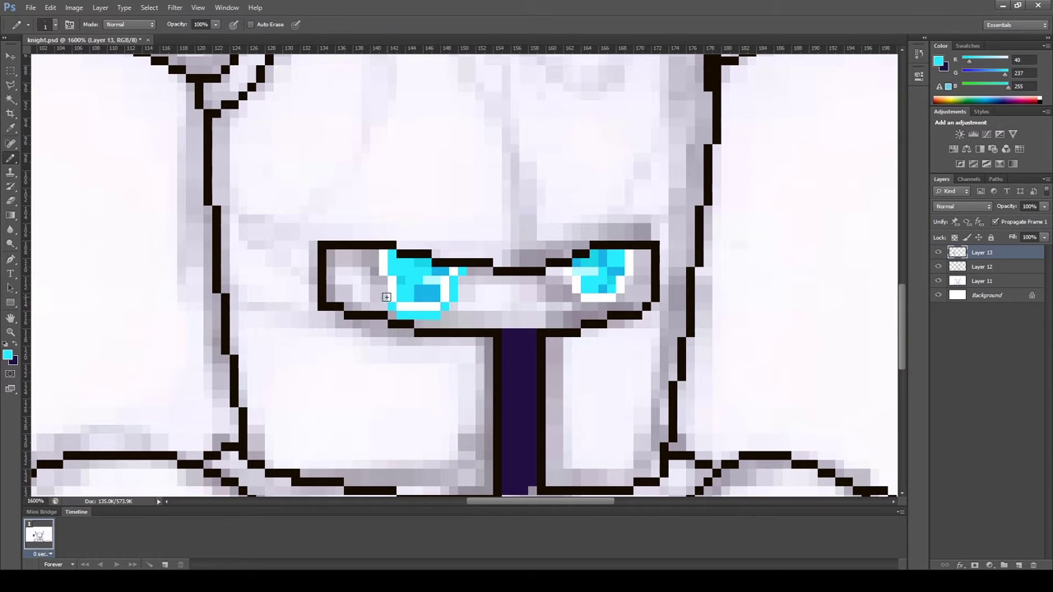
drag(562, 277, 576, 300)
alt+click(638, 263)
drag(638, 256, 629, 300)
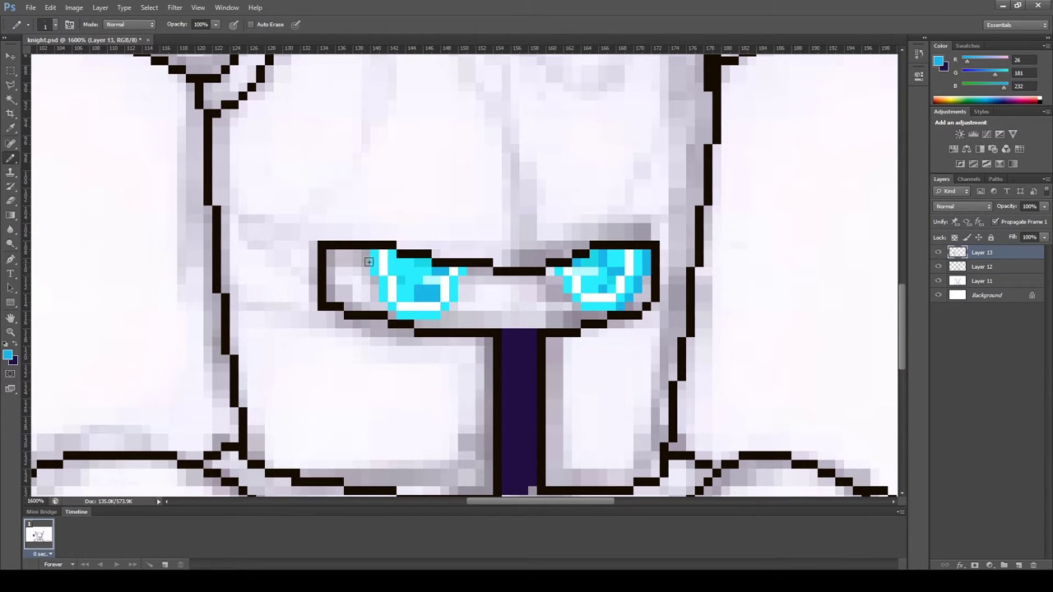
drag(385, 271, 379, 313)
drag(465, 275, 423, 322)
Step: Fill the gap between the eyes and the eye slot backgrounds with the nose bar's dark purple
alt+click(519, 395)
mouse_move(469, 276)
mouse_down()
mouse_move(569, 314)
mouse_move(362, 303)
mouse_move(333, 255)
mouse_up()
drag(638, 306, 646, 278)
drag(499, 234, 573, 240)
scroll(574, 240, down, 5)
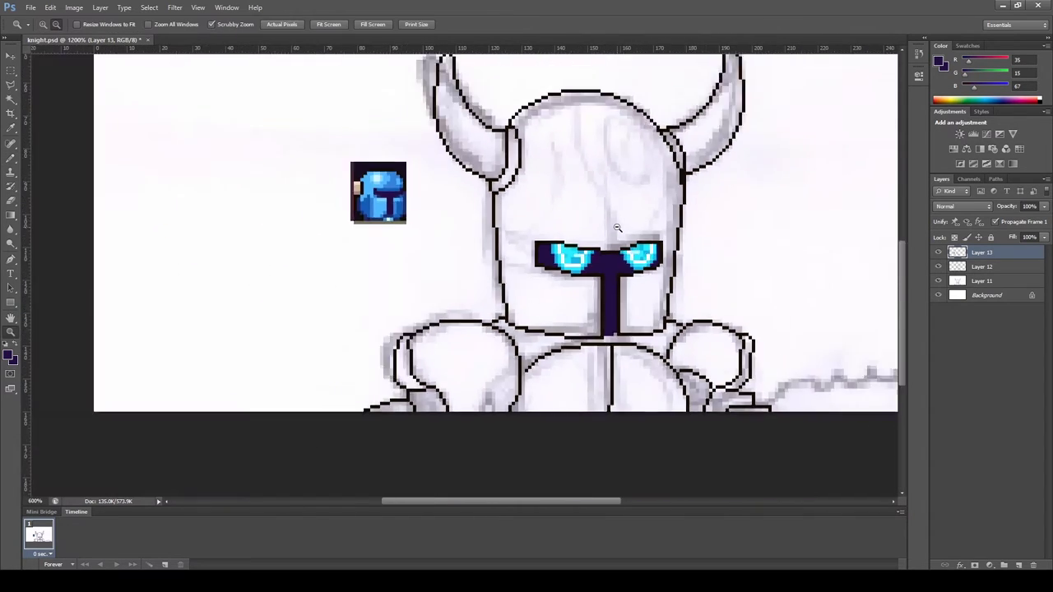
Step: Shade the face plate's right edge strip in medium and darker blue
scroll(573, 240, up, 3)
scroll(573, 240, up, 2)
mouse_move(585, 300)
mouse_down()
mouse_move(675, 317)
mouse_move(667, 415)
mouse_move(586, 430)
mouse_move(650, 412)
mouse_move(641, 313)
mouse_move(659, 370)
mouse_move(664, 337)
mouse_up()
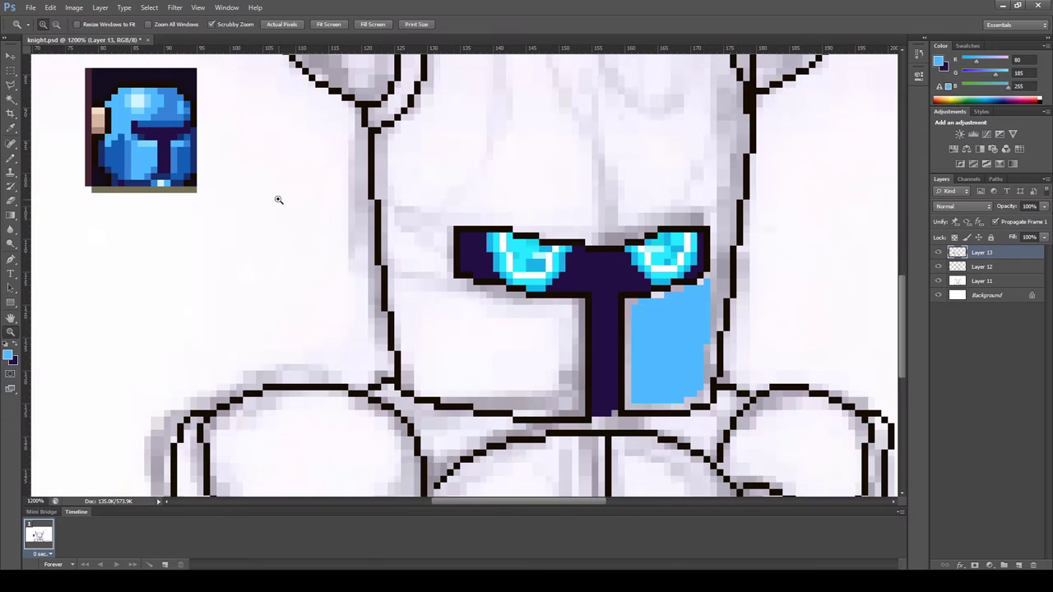
mouse_move(747, 206)
mouse_down()
mouse_move(744, 276)
mouse_move(710, 285)
mouse_move(626, 395)
mouse_move(720, 436)
mouse_move(729, 362)
mouse_up()
key(ctrl+z)
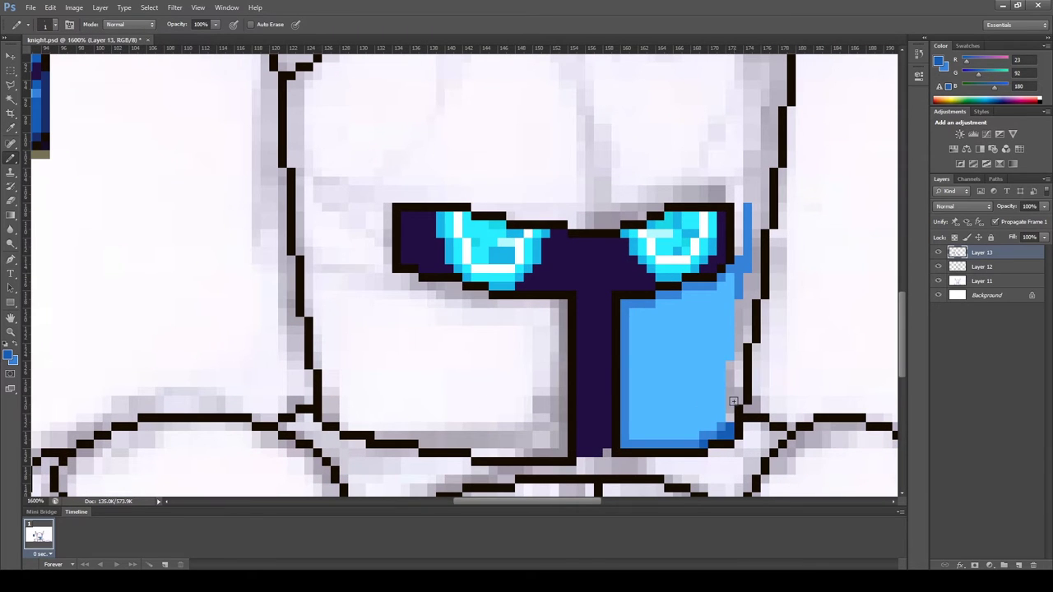
drag(733, 400, 752, 197)
alt+click(747, 218)
drag(746, 247, 730, 414)
drag(688, 198, 673, 253)
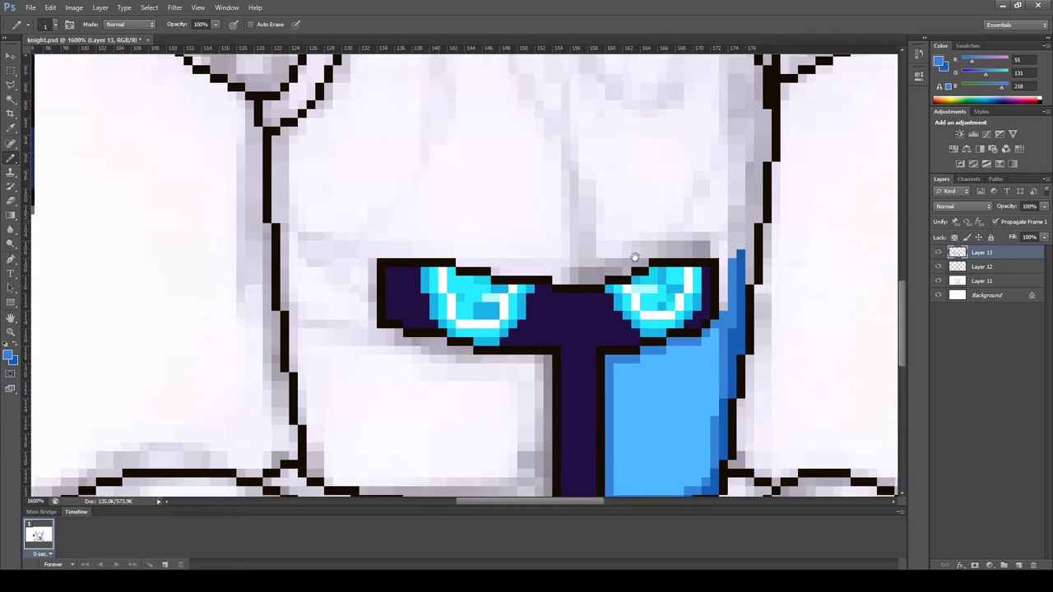
scroll(673, 253, down, 5)
scroll(592, 346, up, 4)
Step: Outline the face area below the visor in light blue and bucket-fill it
alt+click(593, 346)
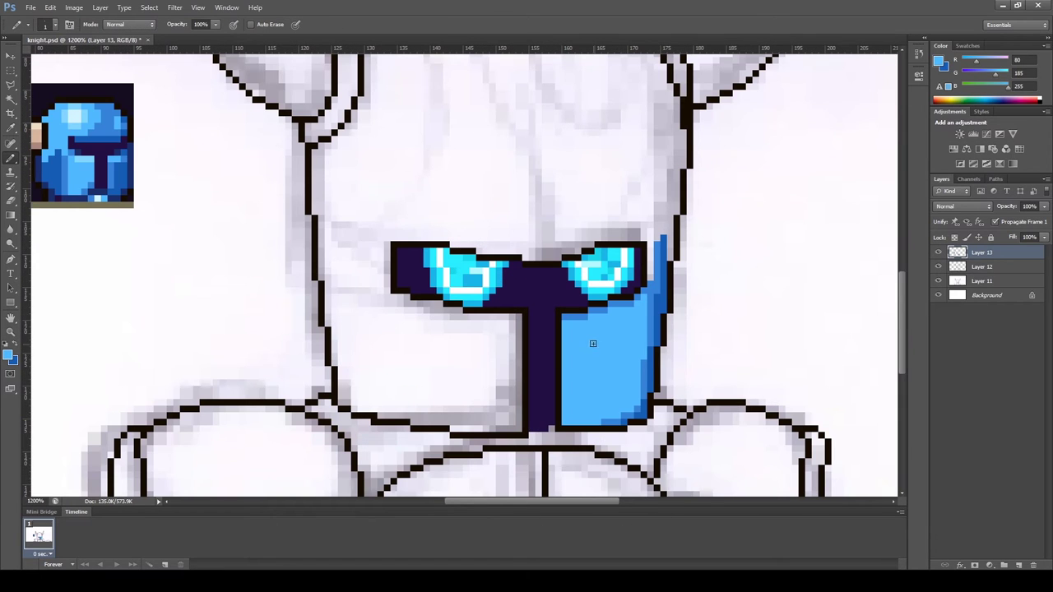
drag(518, 318, 444, 316)
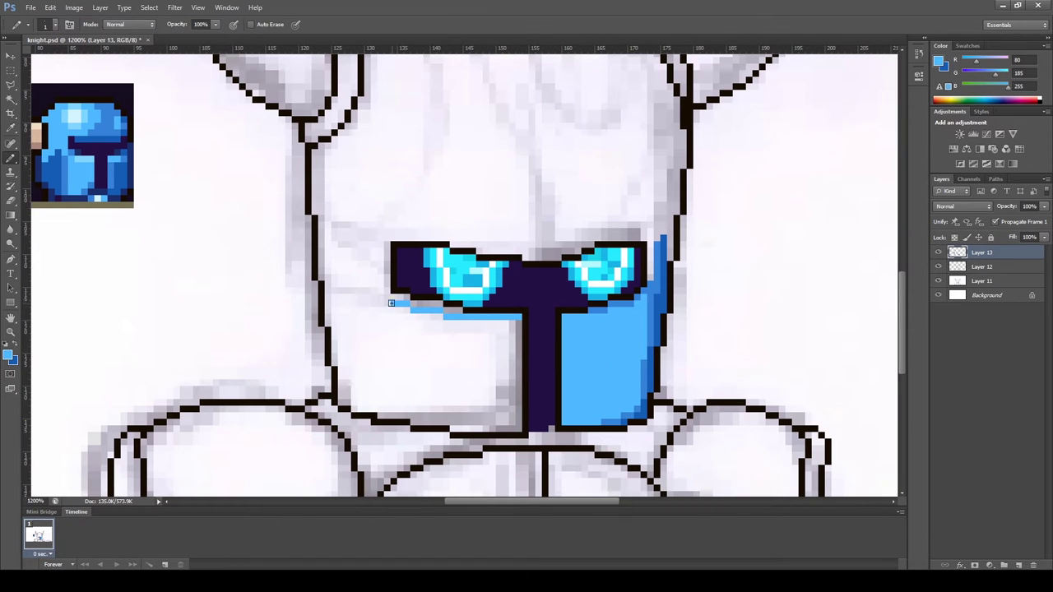
mouse_move(346, 395)
mouse_down()
mouse_move(484, 422)
mouse_move(518, 321)
mouse_up()
key(g)
click(472, 359)
key(b)
Step: Shade the face plate's bottom and left edges in darker and mid blue
mouse_move(518, 430)
mouse_down()
mouse_move(362, 409)
mouse_move(471, 428)
mouse_up()
key(o)
key(b)
alt+click(428, 423)
mouse_move(337, 391)
mouse_down()
mouse_move(329, 283)
mouse_move(339, 340)
mouse_up()
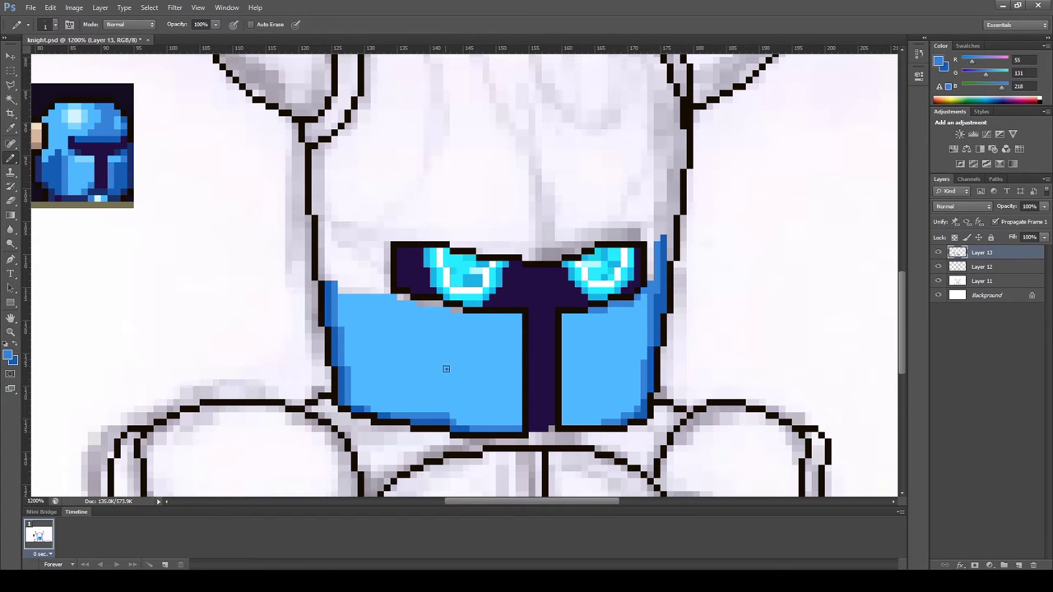
key(z)
drag(399, 294, 417, 294)
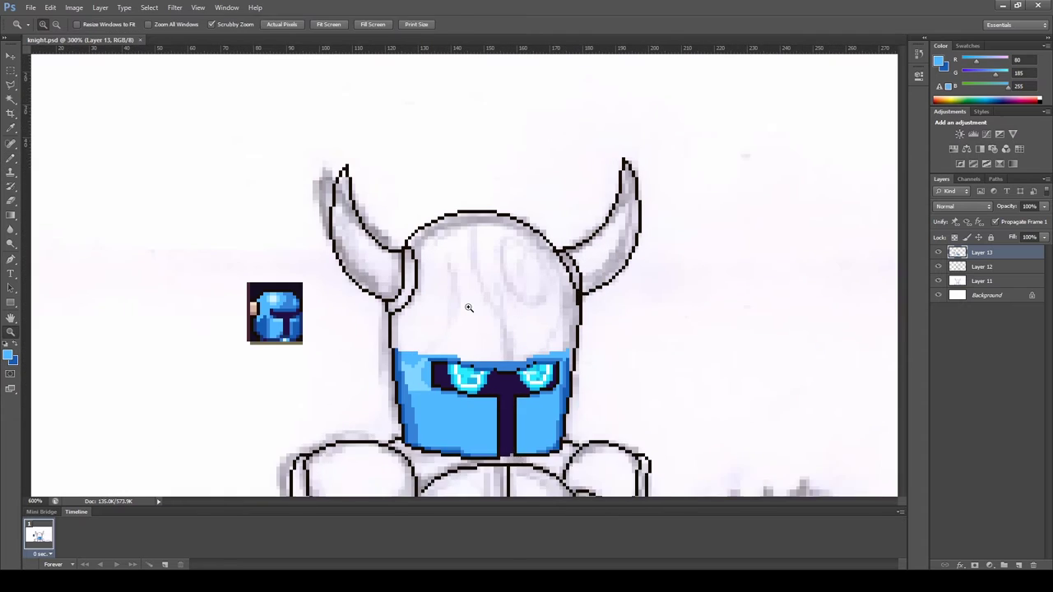
Step: Outline the helmet's upper-left and inner edges and bucket-fill the dome blue
click(417, 294)
mouse_move(374, 175)
mouse_down()
mouse_move(381, 161)
mouse_move(485, 134)
mouse_move(594, 145)
mouse_up()
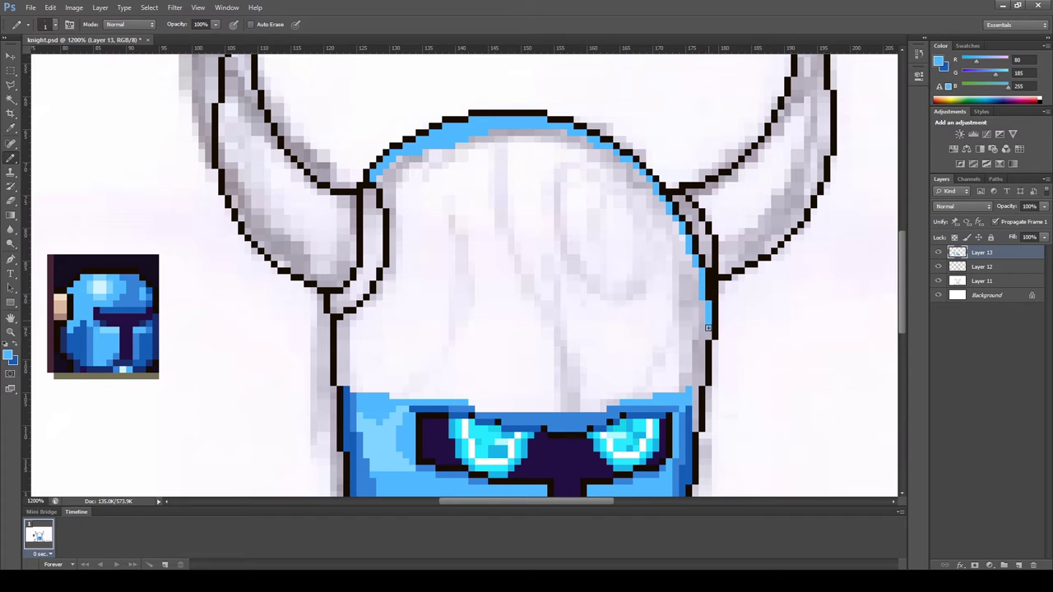
drag(382, 193, 384, 276)
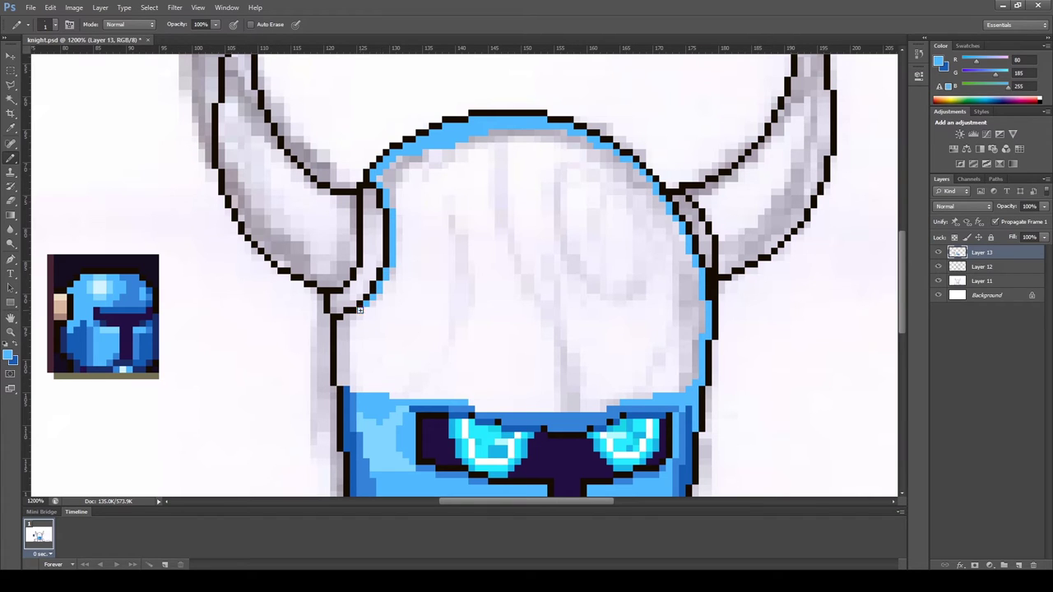
key(g)
click(449, 361)
key(b)
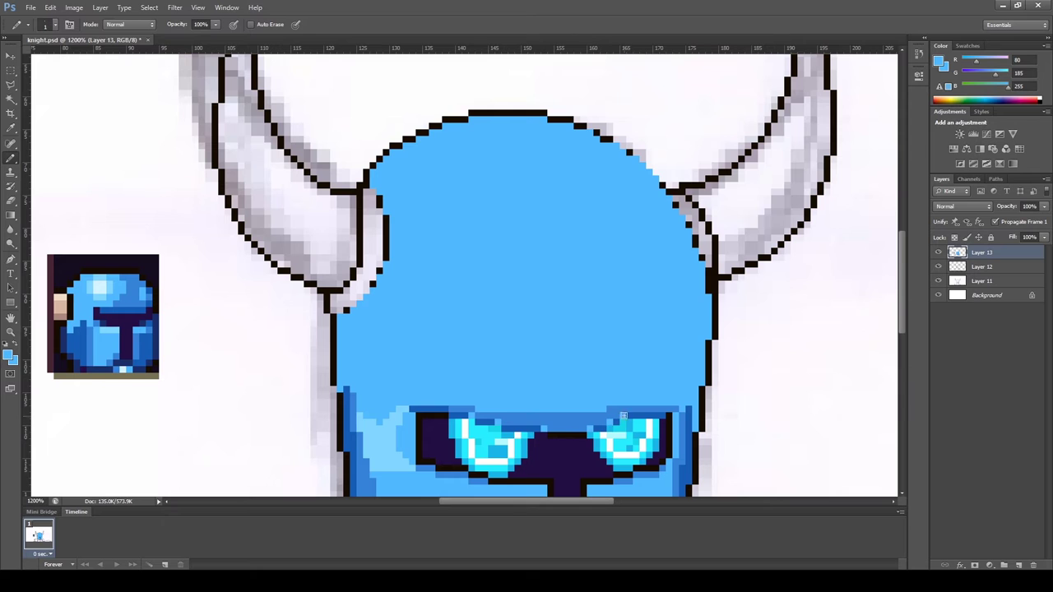
Step: Add a dark-blue shading band along the helmet's top and right side, erasing overspill
key(z)
alt+click(544, 437)
click(918, 54)
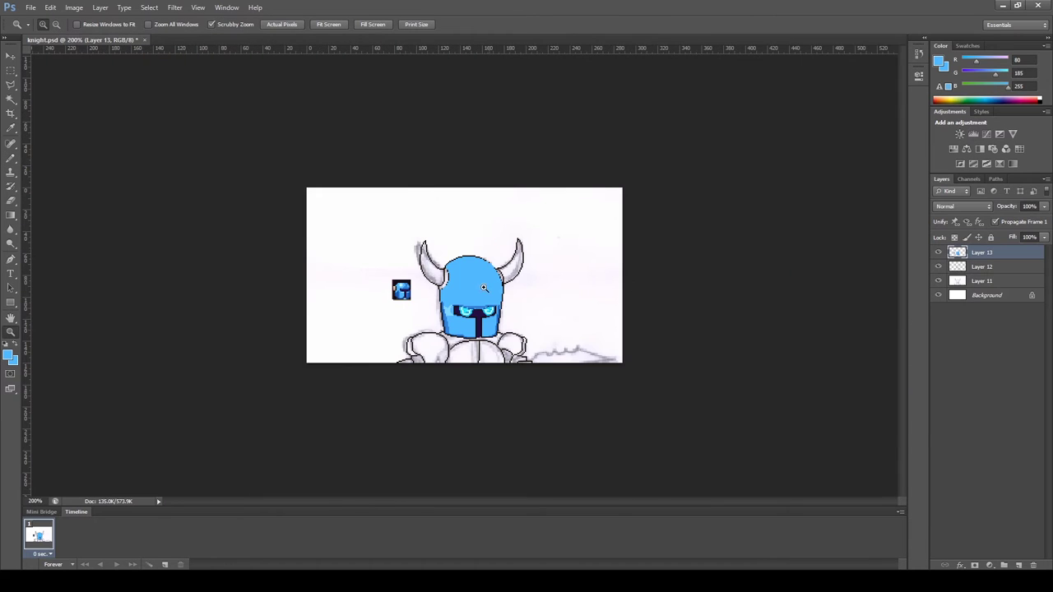
click(471, 345)
key(b)
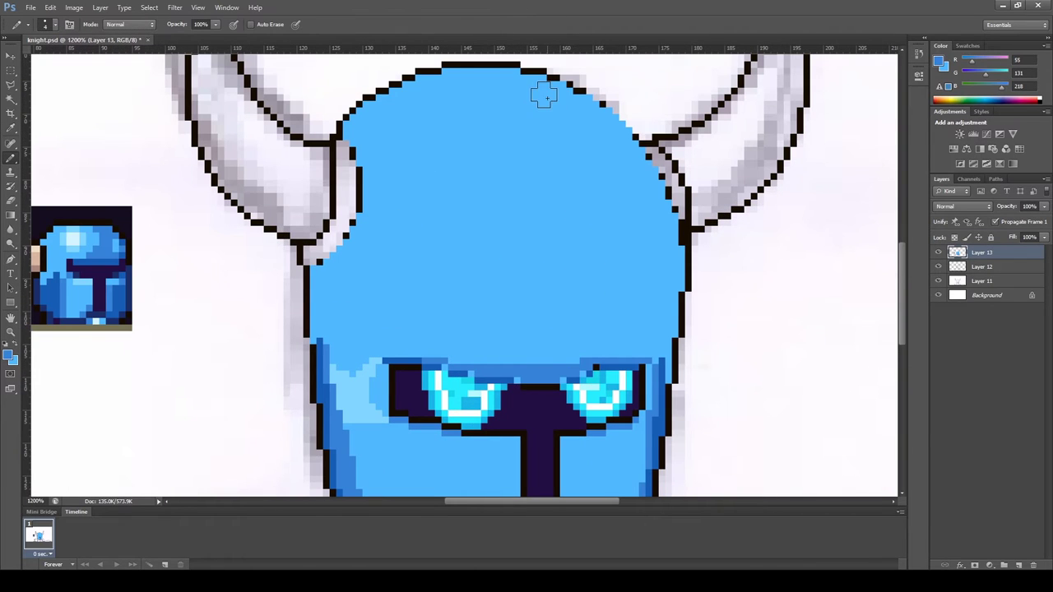
drag(531, 76, 633, 202)
drag(584, 141, 654, 317)
mouse_move(359, 134)
mouse_down()
mouse_move(554, 124)
mouse_move(653, 260)
mouse_up()
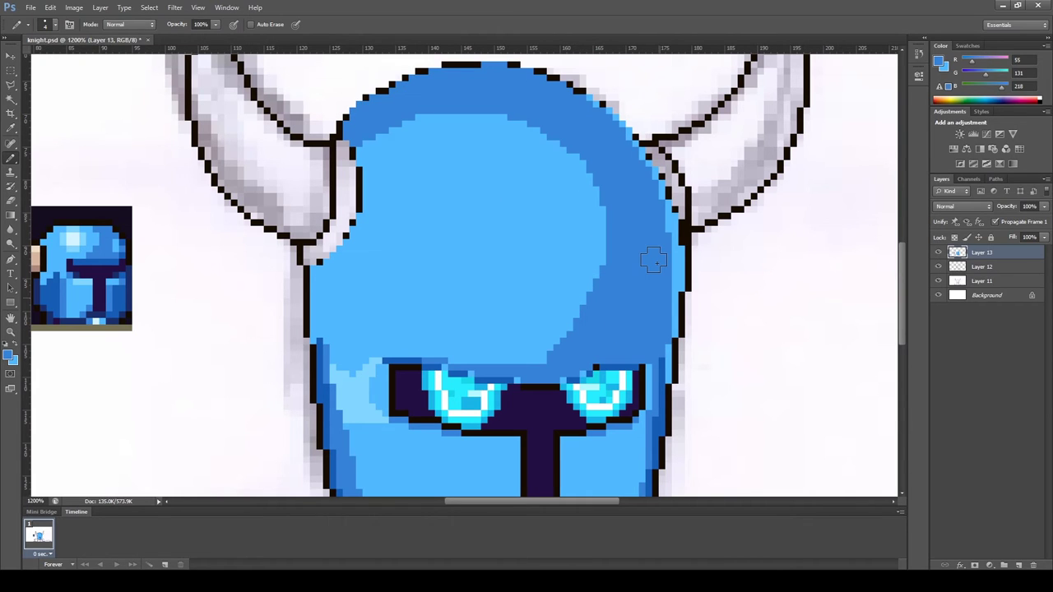
key(e)
drag(646, 150, 602, 100)
Step: Paint a pale round highlight on the helmet's upper left
key(b)
mouse_move(424, 140)
mouse_down()
mouse_move(461, 168)
mouse_move(465, 150)
mouse_move(481, 156)
mouse_up()
drag(442, 122, 482, 180)
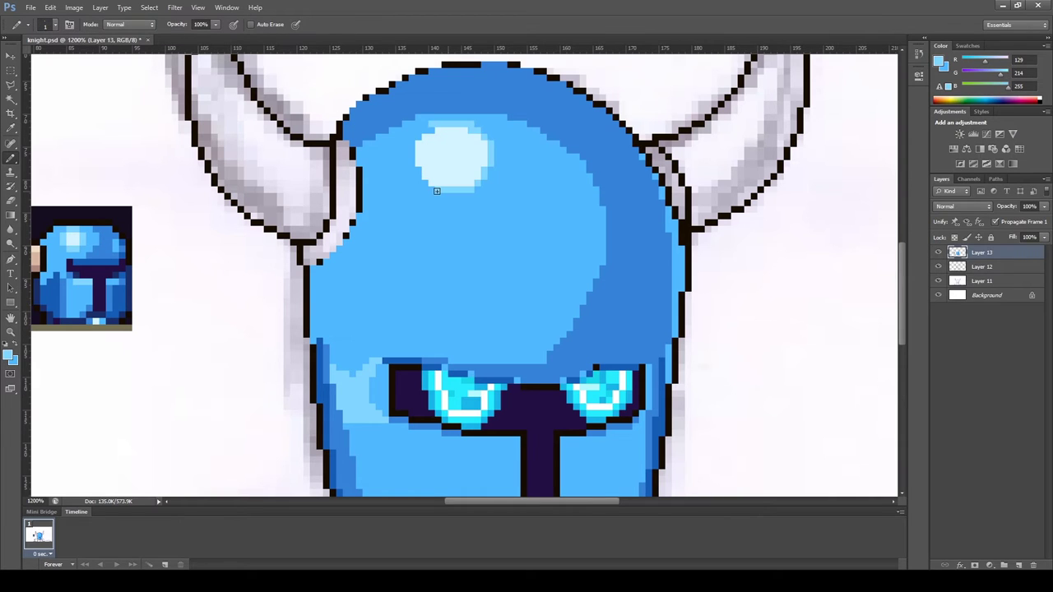
alt+click(439, 141)
Step: Touch up the helmet's upper-right edge in light blue and erase overspill on its top outline
alt+click(116, 245)
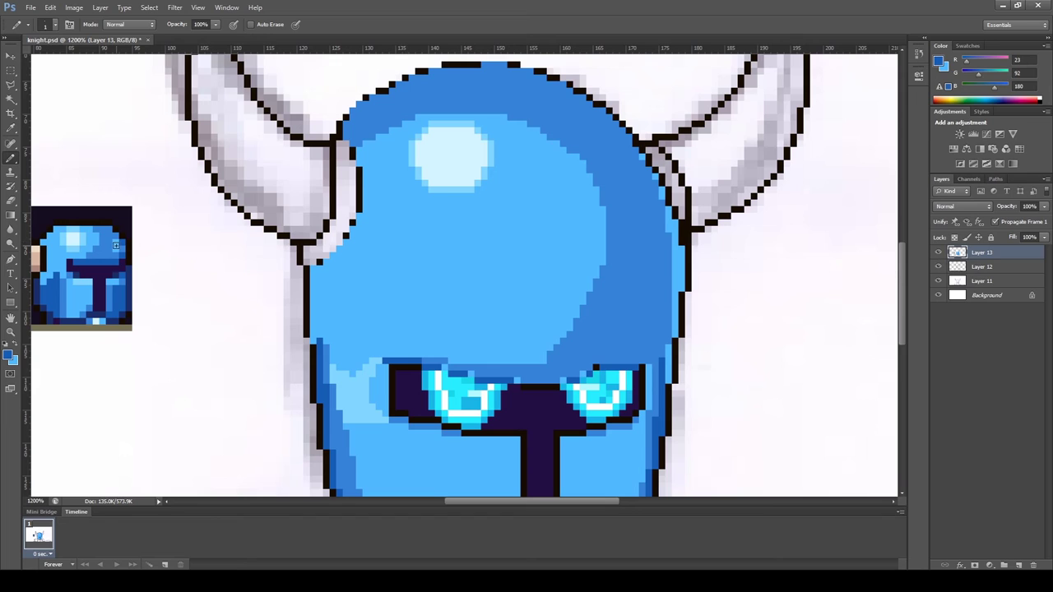
alt+click(650, 169)
drag(641, 161, 658, 193)
key(e)
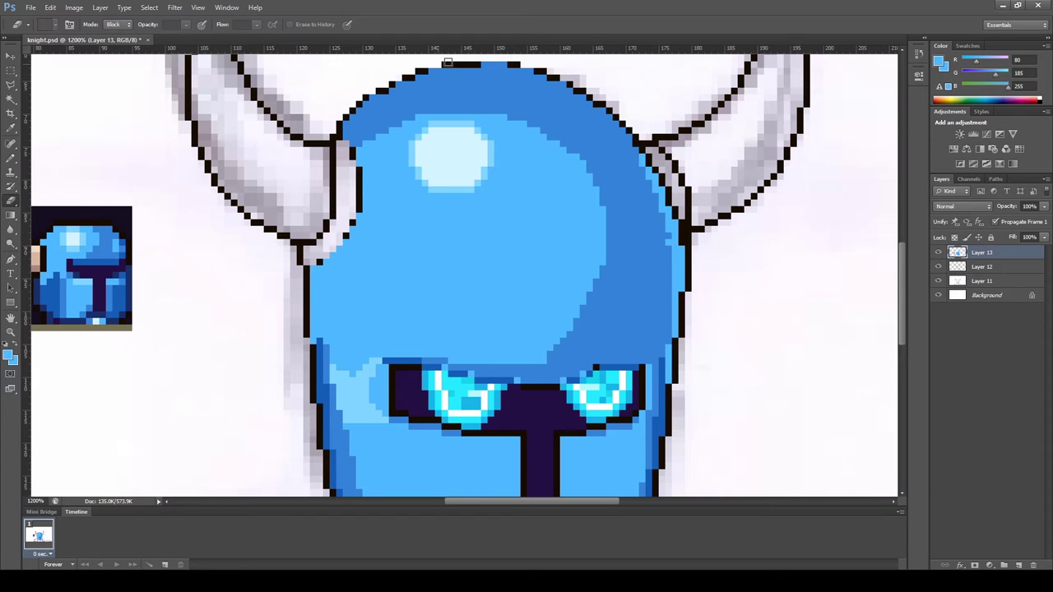
drag(448, 62, 508, 64)
key(b)
alt+click(369, 97)
Step: Paint dark blue along the helmet's upper-left and top edges
mouse_move(362, 102)
mouse_down()
mouse_move(427, 76)
mouse_move(535, 73)
mouse_up()
drag(452, 75, 378, 103)
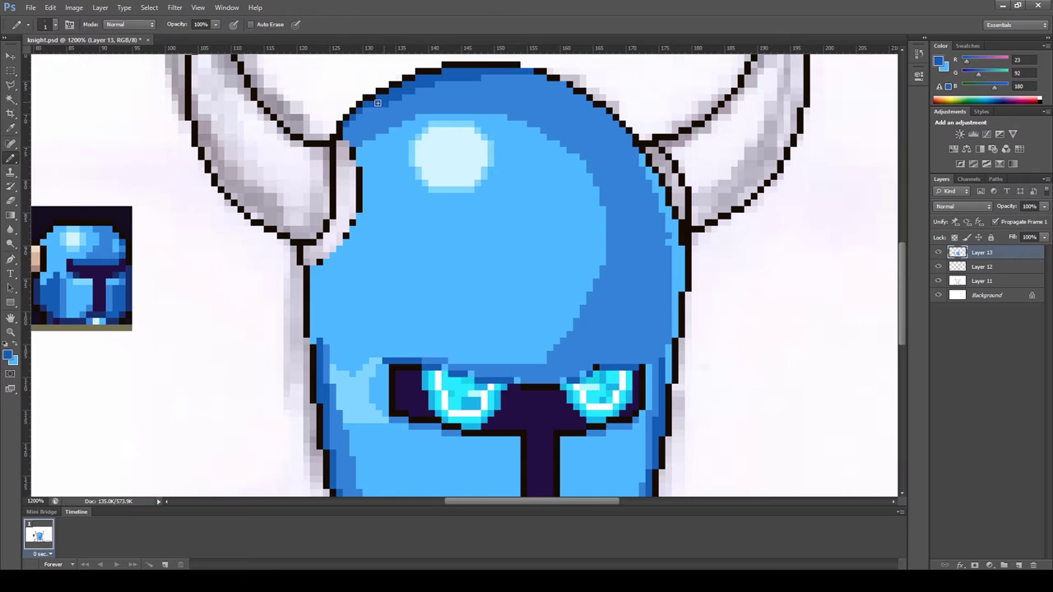
key(z)
alt+click(442, 425)
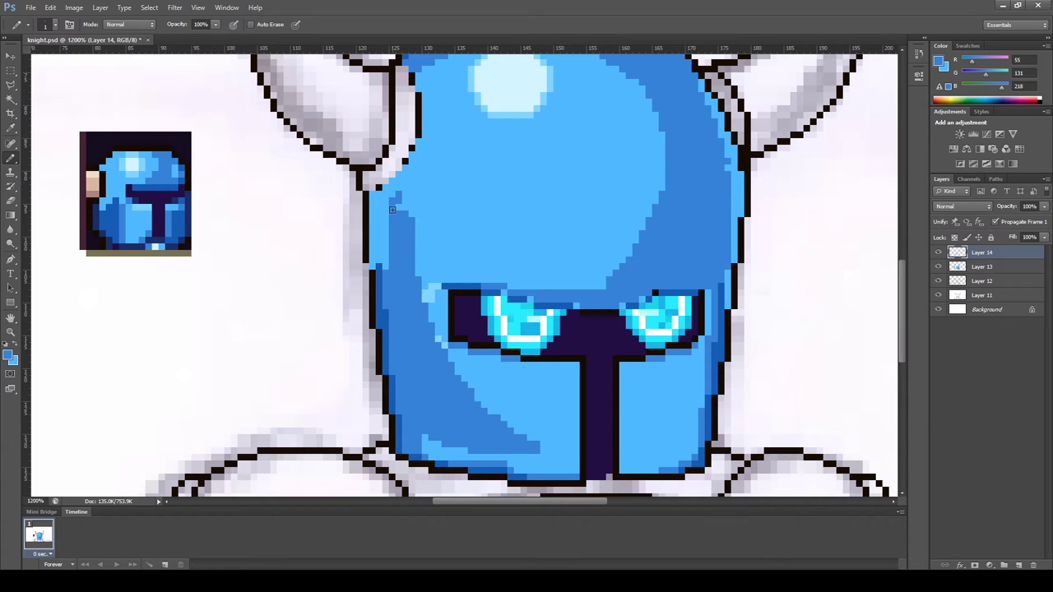
Step: Mirror the face plate's side shading onto its right side and merge it down
key(e)
drag(448, 362, 514, 434)
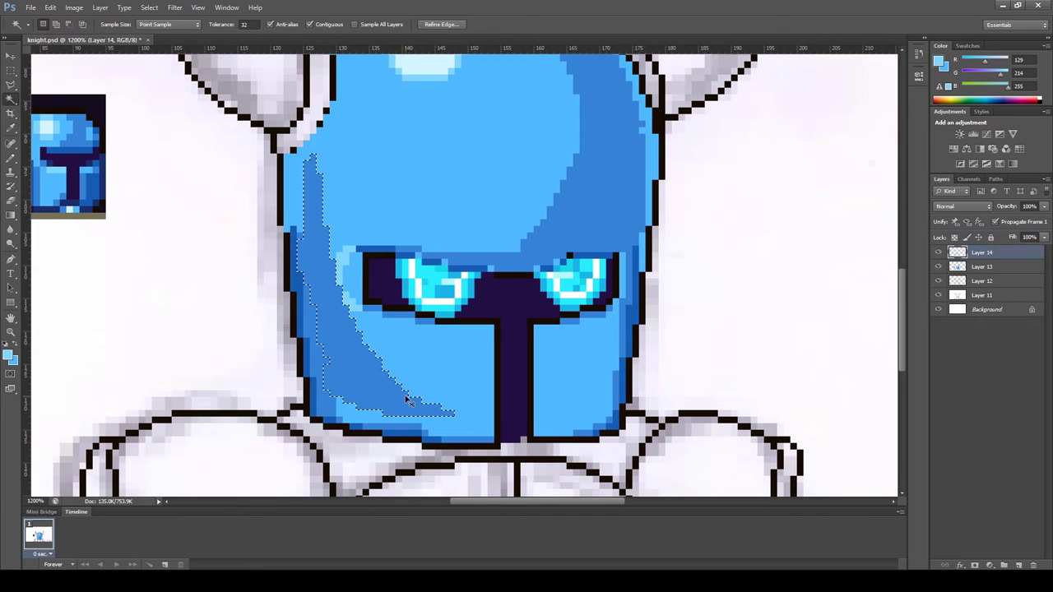
drag(585, 350, 704, 370)
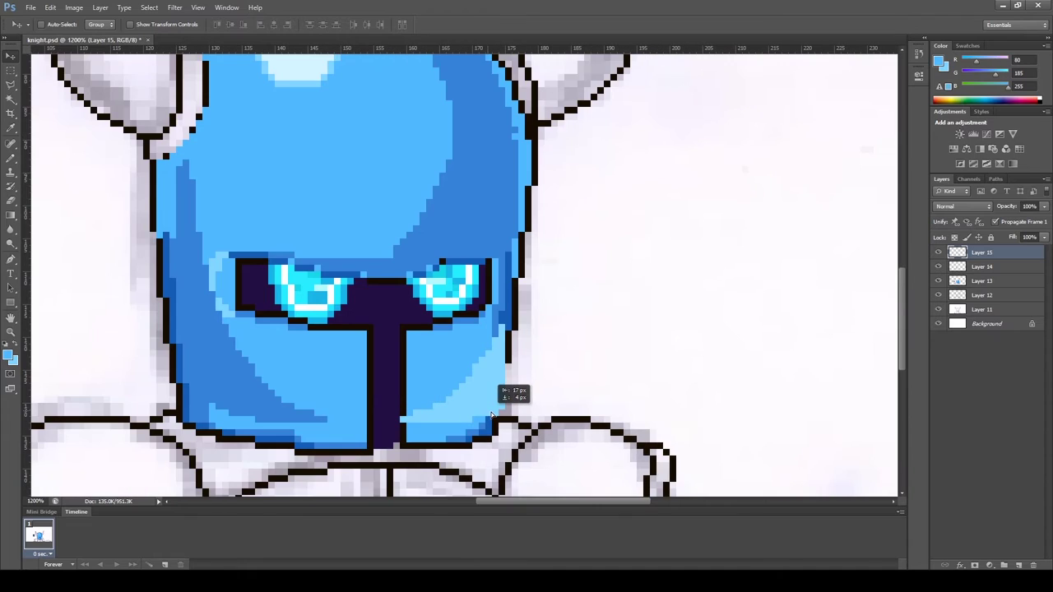
key(e)
drag(493, 412, 502, 373)
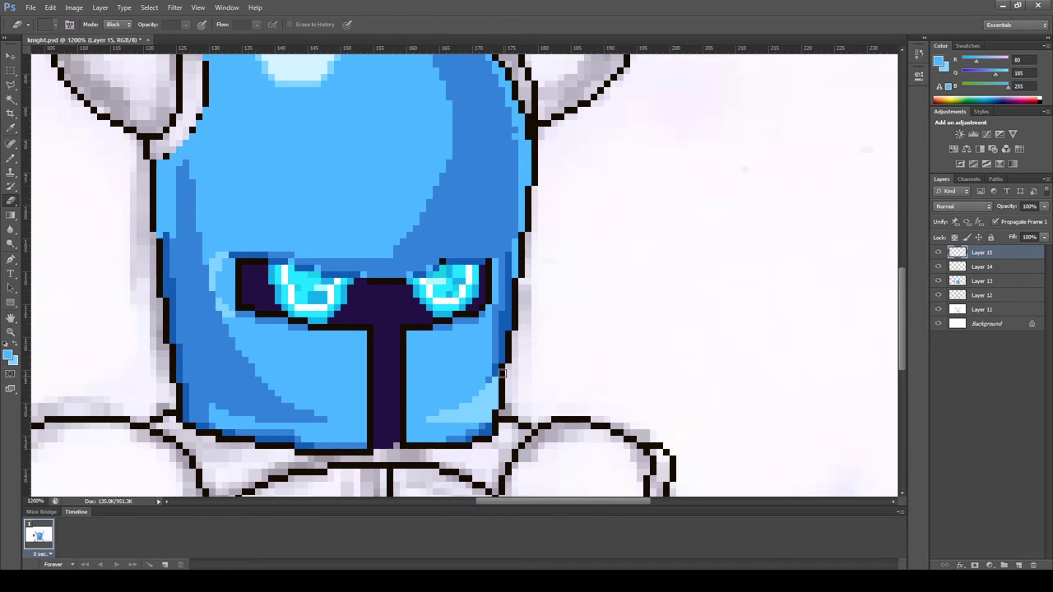
key(z)
drag(401, 348, 667, 419)
key(b)
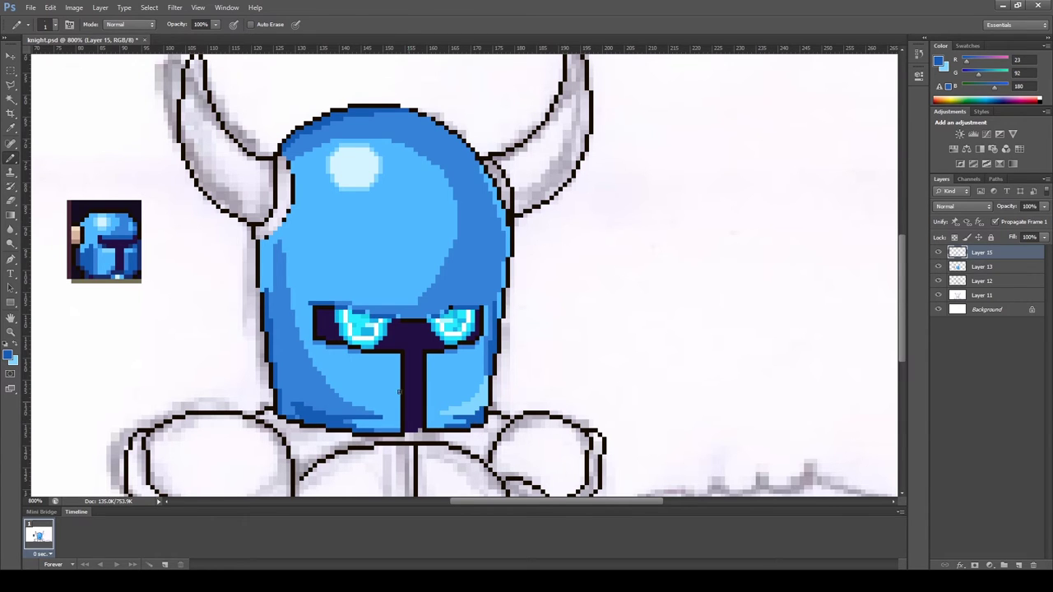
key(ctrl+e)
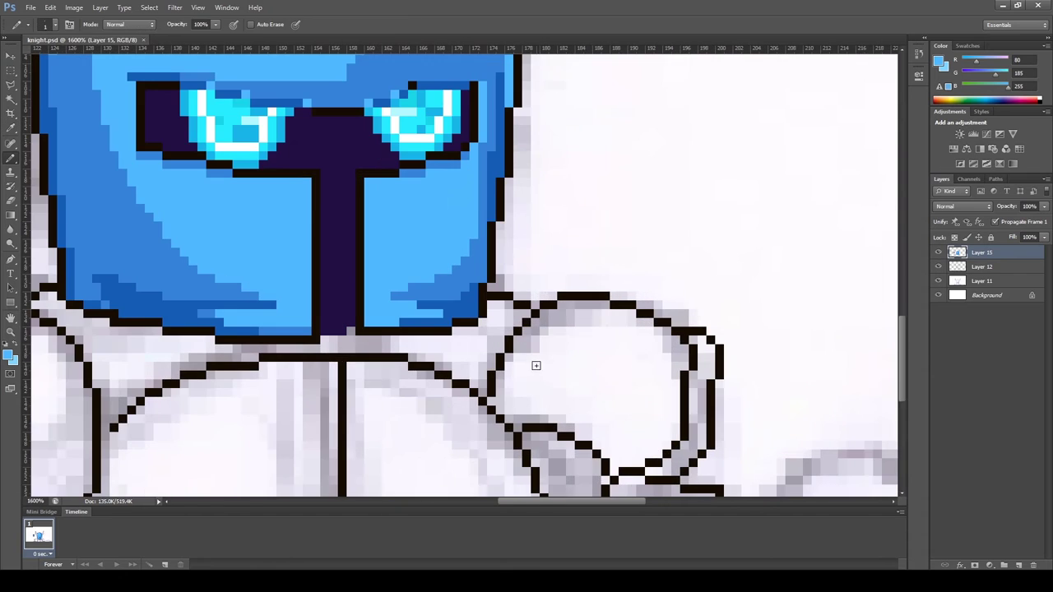
Step: Fill the right shoulder circle light blue and line its lower-left edge dark blue
mouse_move(571, 325)
mouse_down()
mouse_move(631, 344)
mouse_move(647, 435)
mouse_move(576, 411)
mouse_move(560, 369)
mouse_up()
key(i)
key(b)
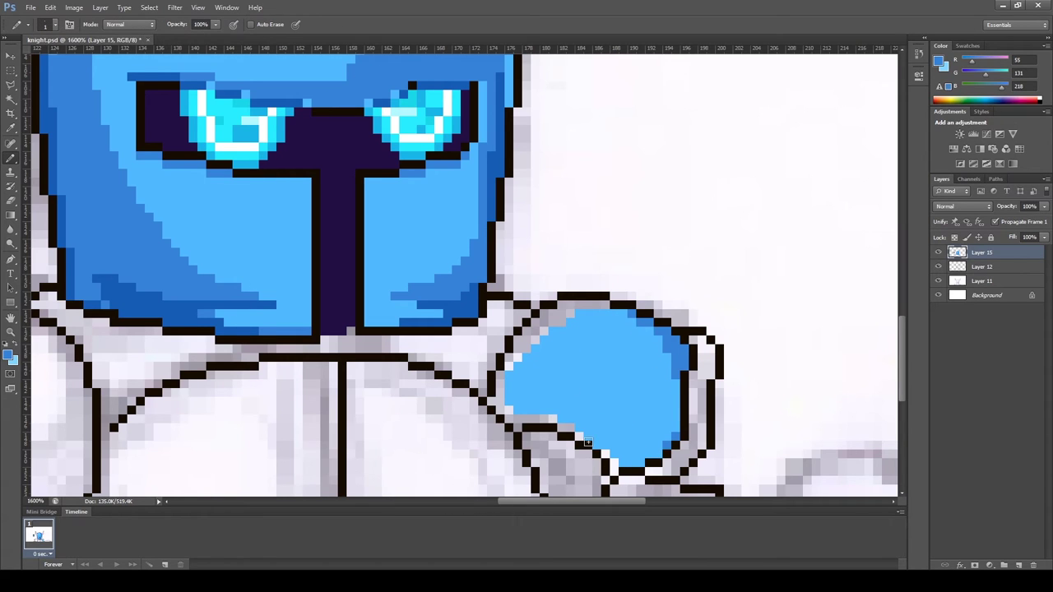
alt+click(599, 306)
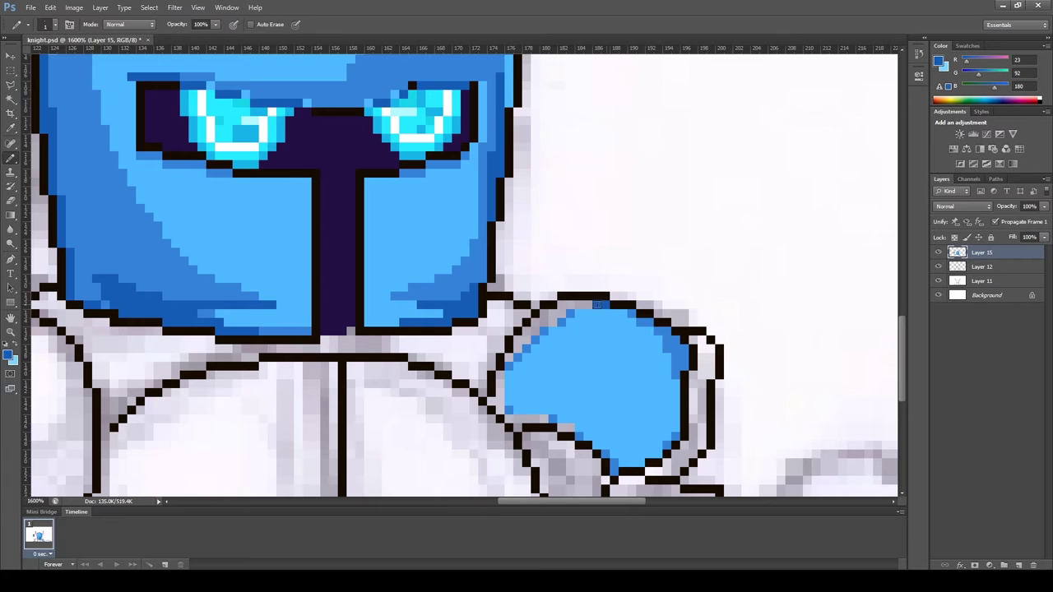
alt+click(545, 323)
drag(498, 403, 533, 420)
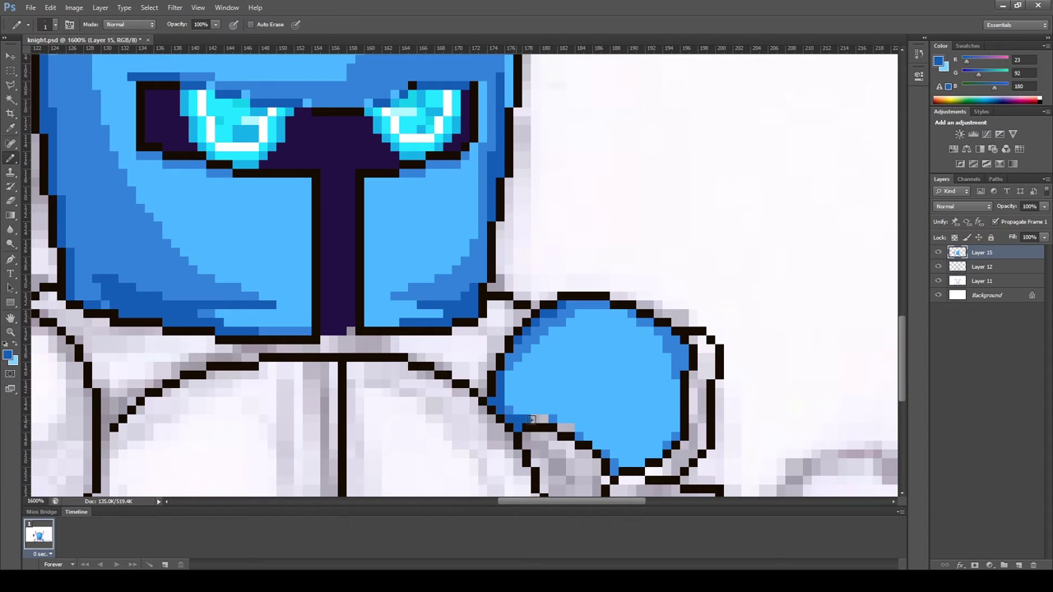
Step: Draw a navy collar line under the face and brighten a shoulder highlight
drag(294, 349, 454, 349)
alt+click(436, 325)
alt+click(512, 333)
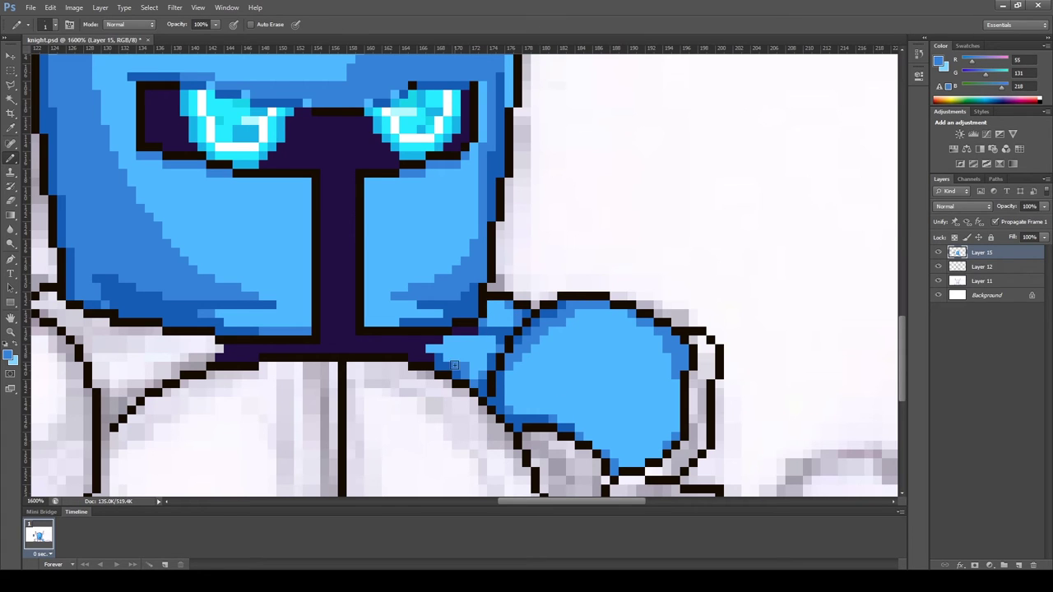
alt+click(454, 364)
scroll(283, 277, down, 3)
scroll(282, 277, left, 3)
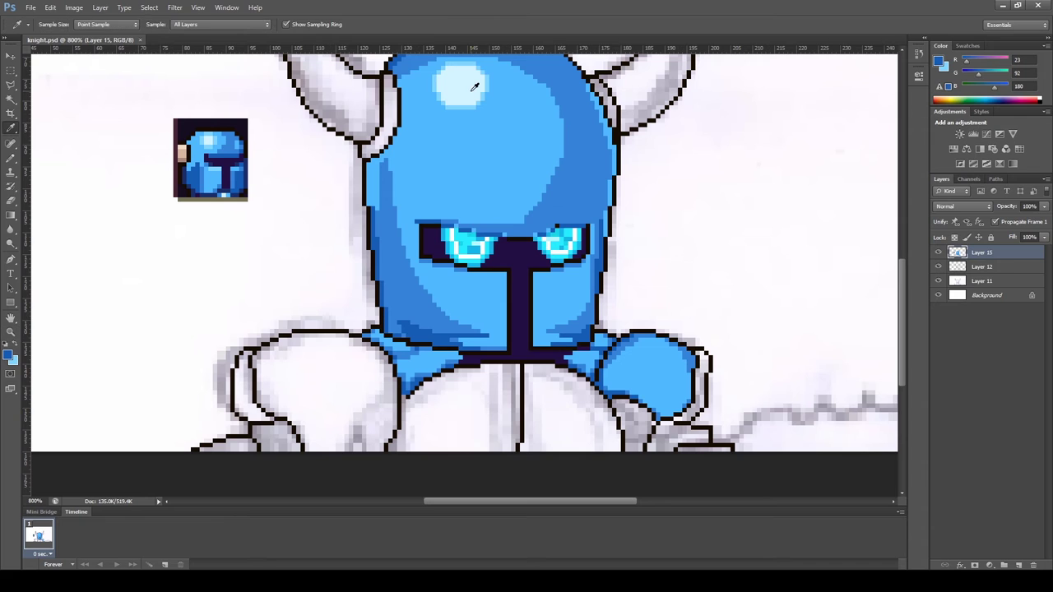
scroll(668, 363, up, 2)
scroll(670, 340, up, 2)
drag(724, 362, 721, 393)
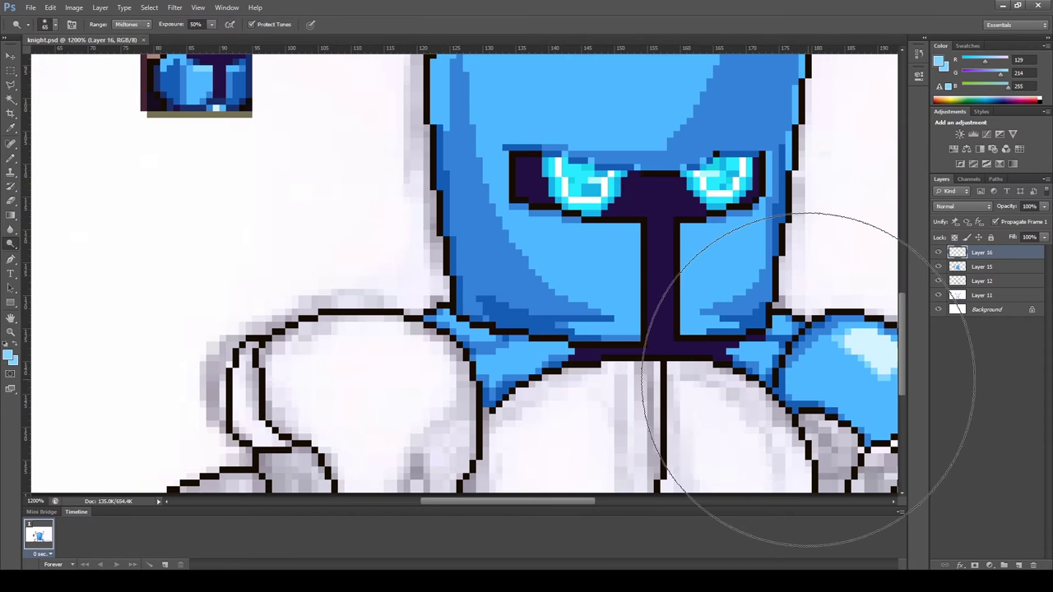
Step: Fill the left shoulder blue and shade its inner part and upper-left edge mid blue
key(b)
mouse_move(339, 357)
mouse_down()
mouse_move(436, 353)
mouse_move(376, 393)
mouse_move(286, 387)
mouse_move(305, 400)
mouse_move(396, 387)
mouse_up()
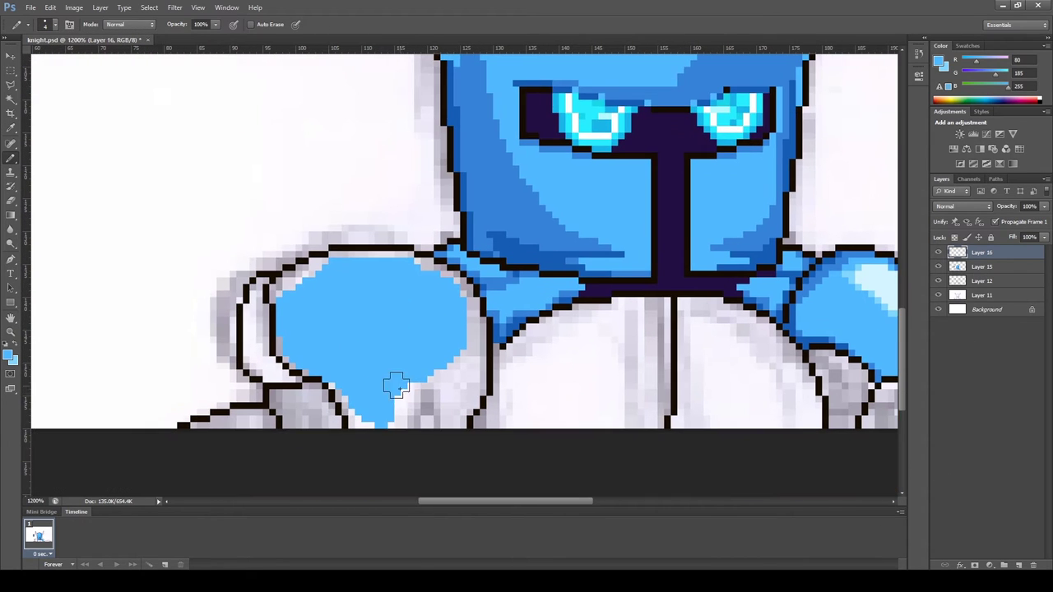
mouse_move(473, 379)
mouse_down()
mouse_move(466, 388)
mouse_move(485, 354)
mouse_up()
alt+click(790, 329)
alt+click(408, 383)
drag(417, 386, 427, 379)
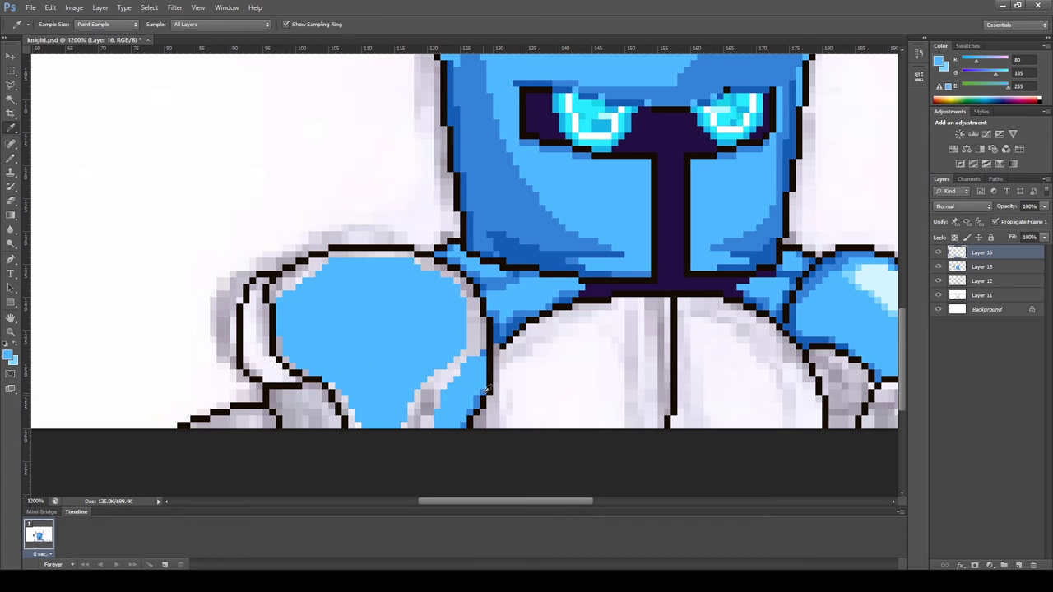
drag(271, 334, 283, 281)
Step: Paint darker blue along the shoulder's right edge and a light highlight below
alt+click(297, 271)
alt+click(414, 271)
drag(475, 302, 477, 344)
alt+click(480, 333)
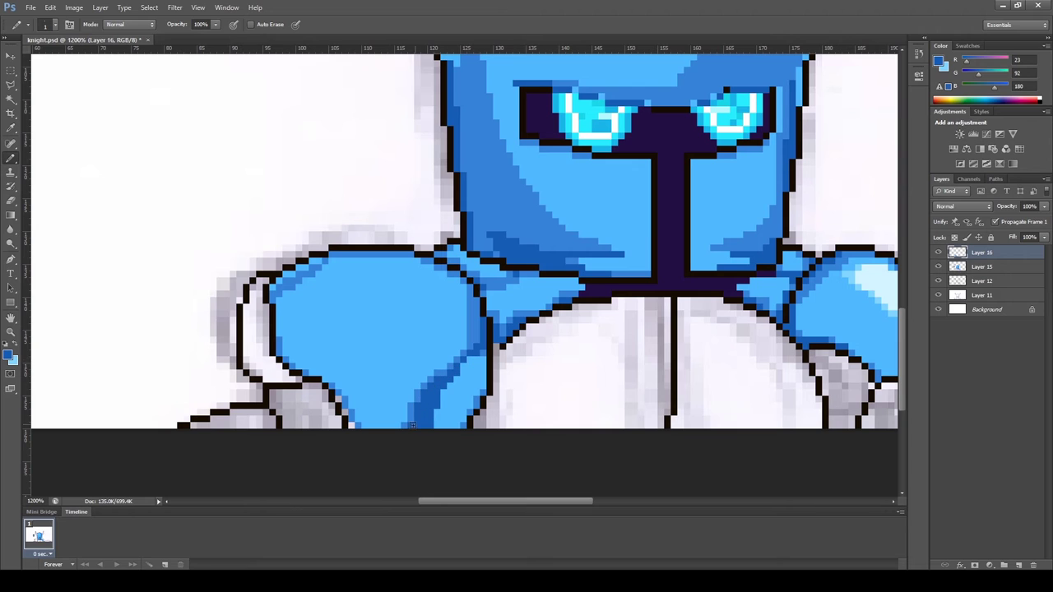
drag(412, 424, 354, 412)
Step: Paint a light-blue shoulder highlight on a new layer, reverting mistakes via History
key(ctrl+shift+alt+n)
key(x)
mouse_move(332, 266)
mouse_down()
mouse_move(310, 258)
mouse_move(333, 277)
mouse_up()
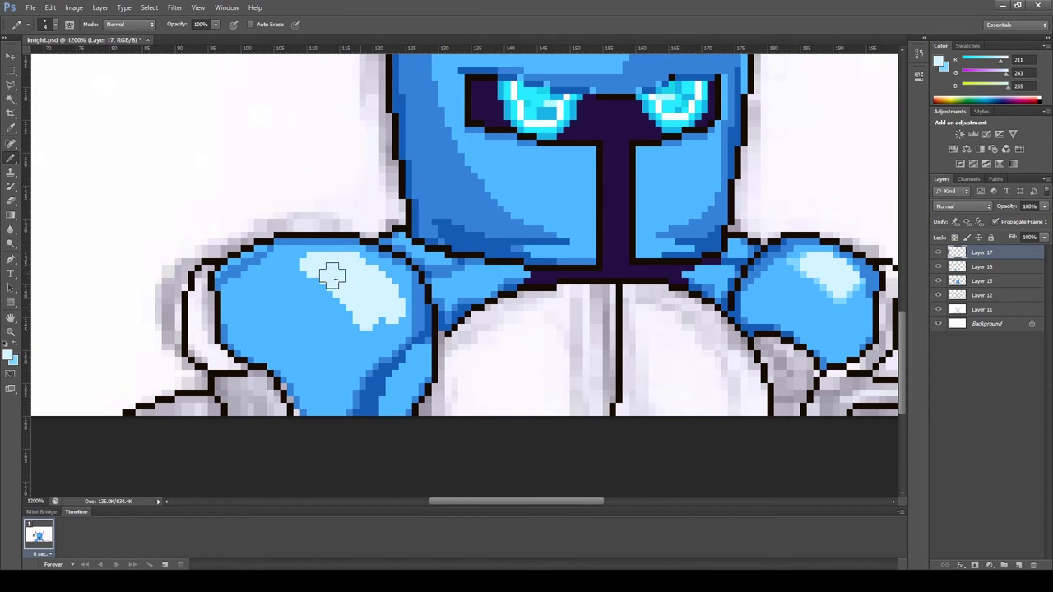
key(e)
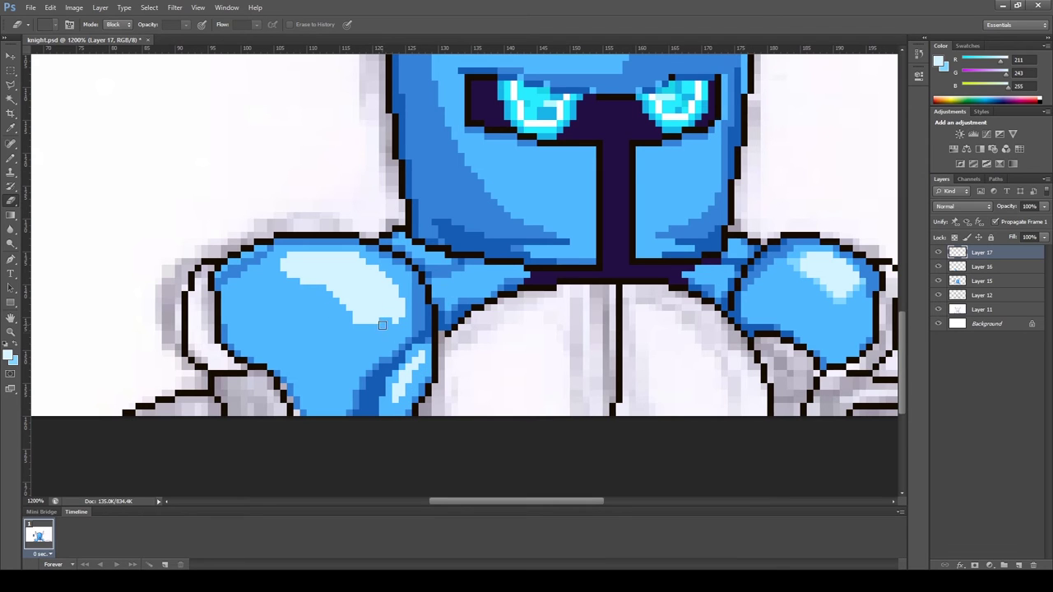
scroll(371, 322, up, 1)
key(b)
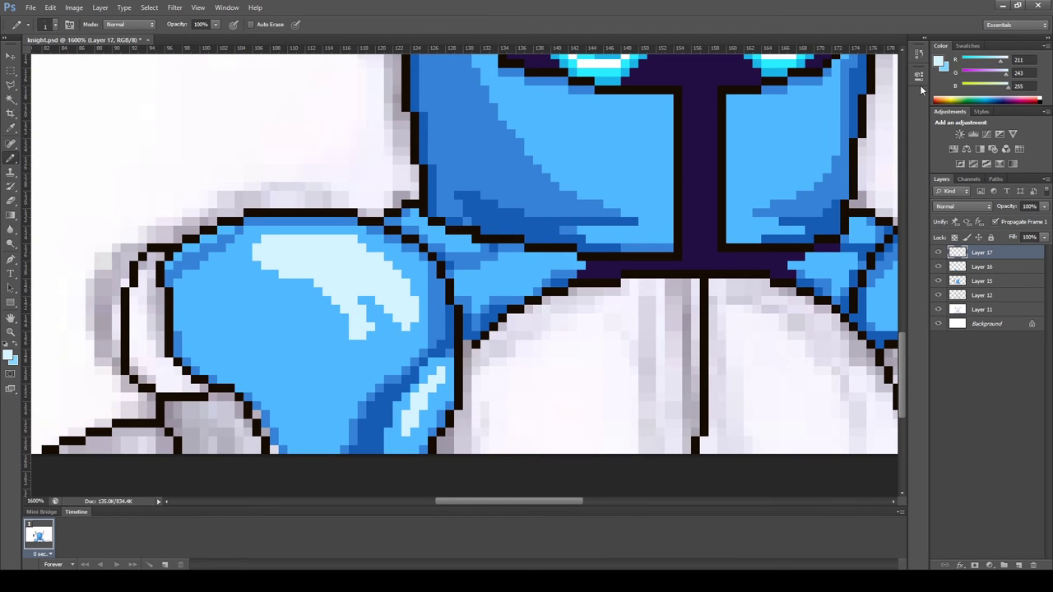
click(918, 53)
click(839, 250)
click(839, 184)
click(839, 200)
click(918, 54)
Step: Sample the shoulder's medium blue for further painting
key(i)
key(b)
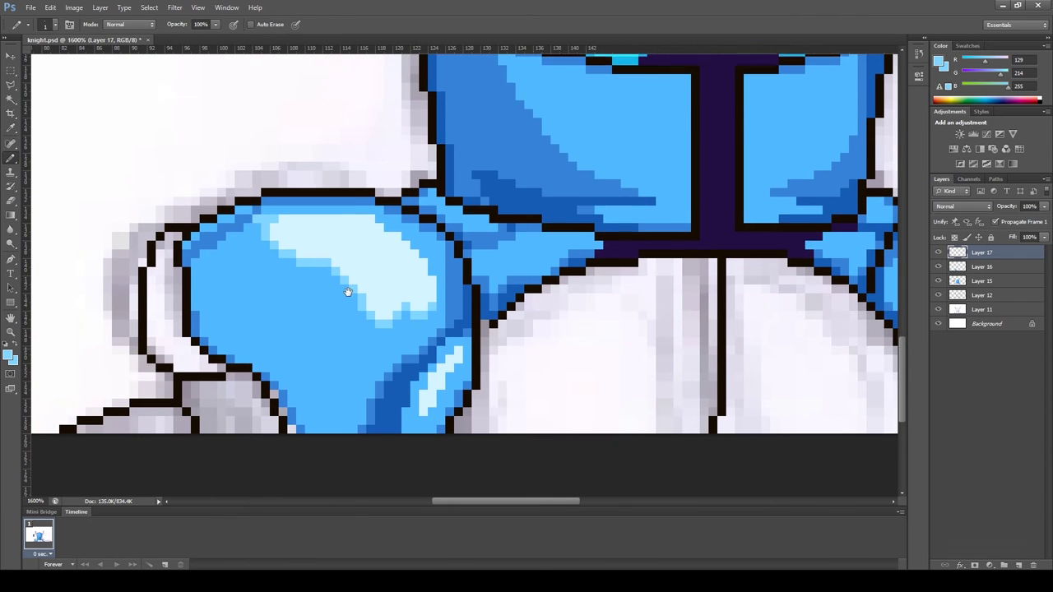
scroll(370, 323, down, 1)
scroll(378, 313, down, 1)
scroll(400, 238, down, 4)
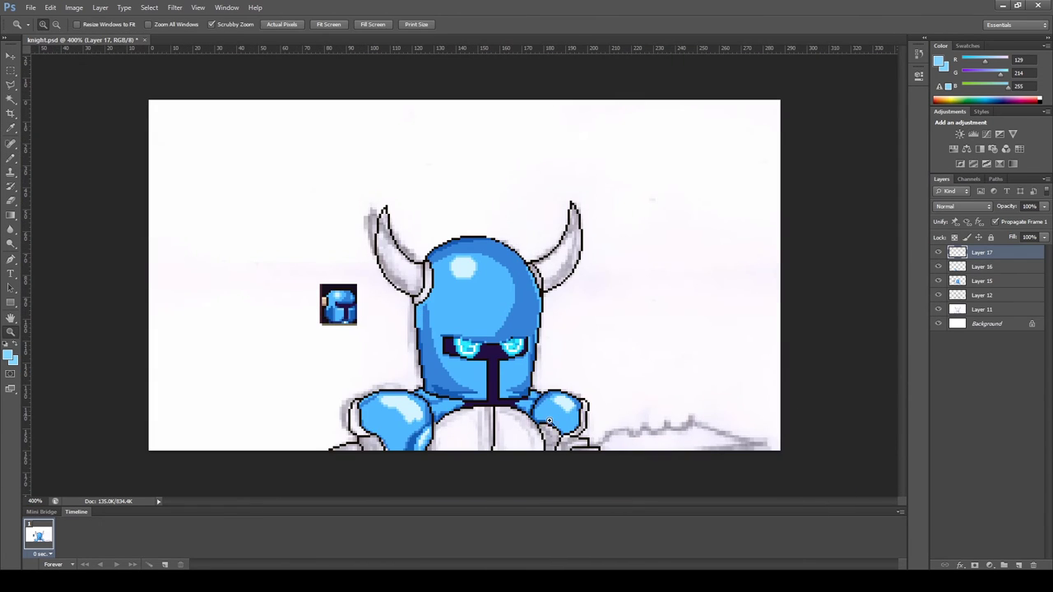
scroll(565, 434, up, 6)
alt+click(153, 305)
Step: With a 1 px pencil, paint blue below the left shoulder and a light-blue pixel on the right
key(bracketleft)
key(bracketleft)
key(bracketleft)
mouse_move(625, 325)
mouse_down()
mouse_move(642, 362)
mouse_move(628, 354)
mouse_up()
alt+click(608, 325)
key(x)
click(619, 304)
alt+click(648, 338)
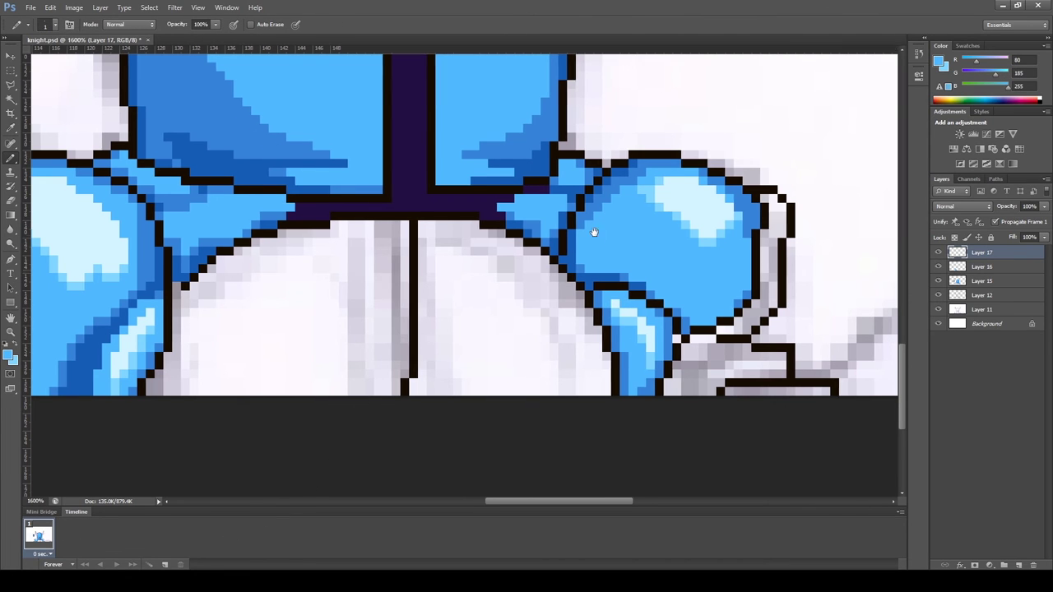
Step: Paint a dark blue row under the right shoulder
drag(640, 312, 559, 223)
alt+click(649, 236)
drag(647, 300, 706, 303)
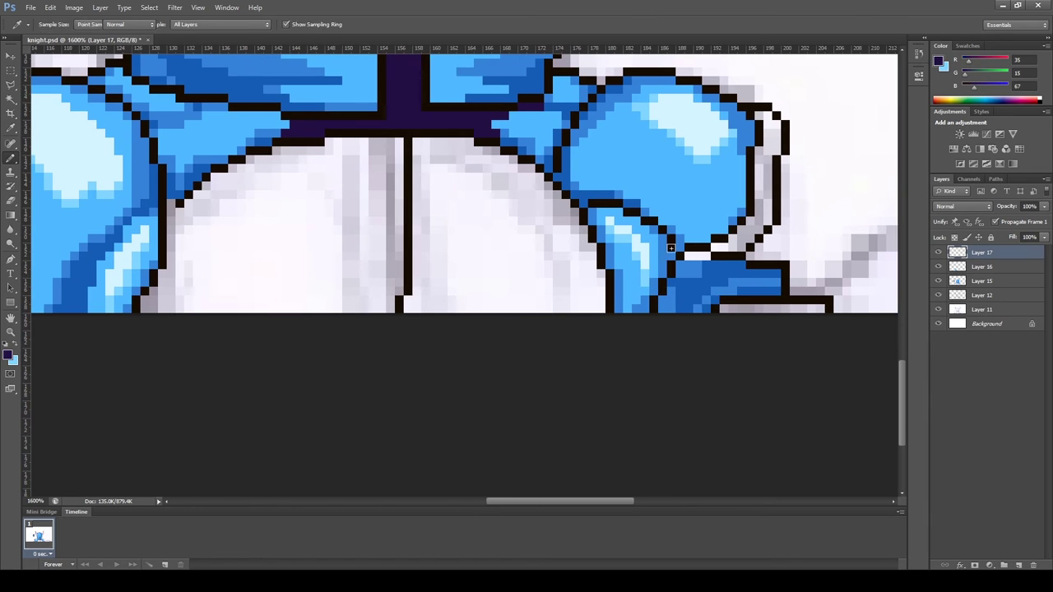
drag(605, 328, 725, 331)
Step: Outline the white chest area in blue and fill it
drag(452, 171, 452, 253)
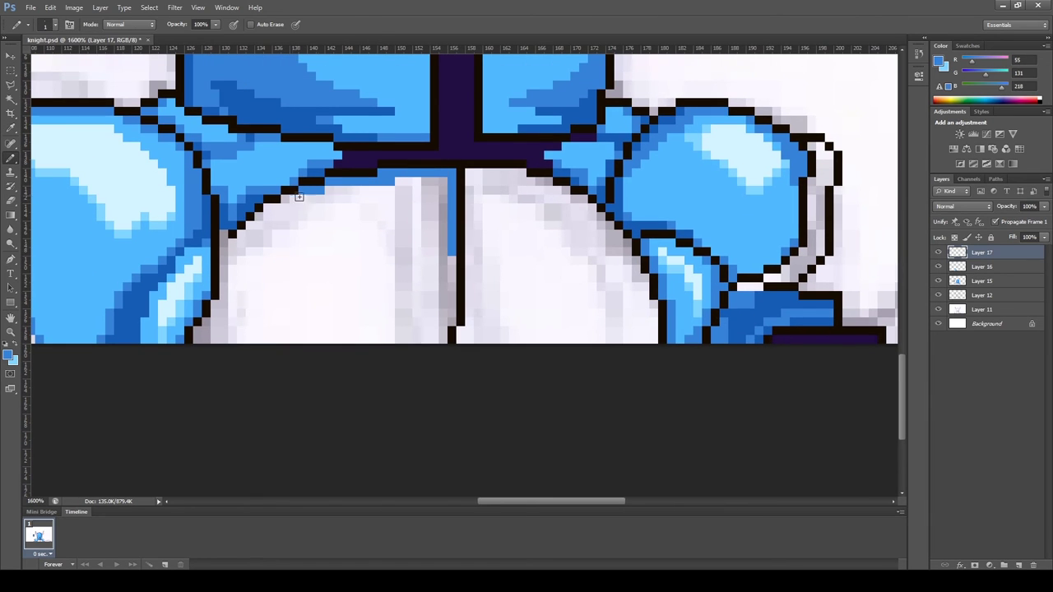
mouse_move(222, 241)
mouse_down()
mouse_move(232, 333)
mouse_move(403, 333)
mouse_up()
drag(275, 313, 341, 313)
mouse_move(445, 333)
mouse_down()
mouse_move(444, 257)
mouse_move(362, 272)
mouse_move(414, 324)
mouse_up()
mouse_move(473, 176)
mouse_down()
mouse_move(470, 203)
mouse_move(583, 222)
mouse_move(473, 247)
mouse_move(477, 333)
mouse_move(600, 296)
mouse_move(600, 235)
mouse_up()
Step: Add Layer 18 and outline and fill the chest plating in blue
click(939, 252)
click(939, 253)
key(ctrl+shift+alt+n)
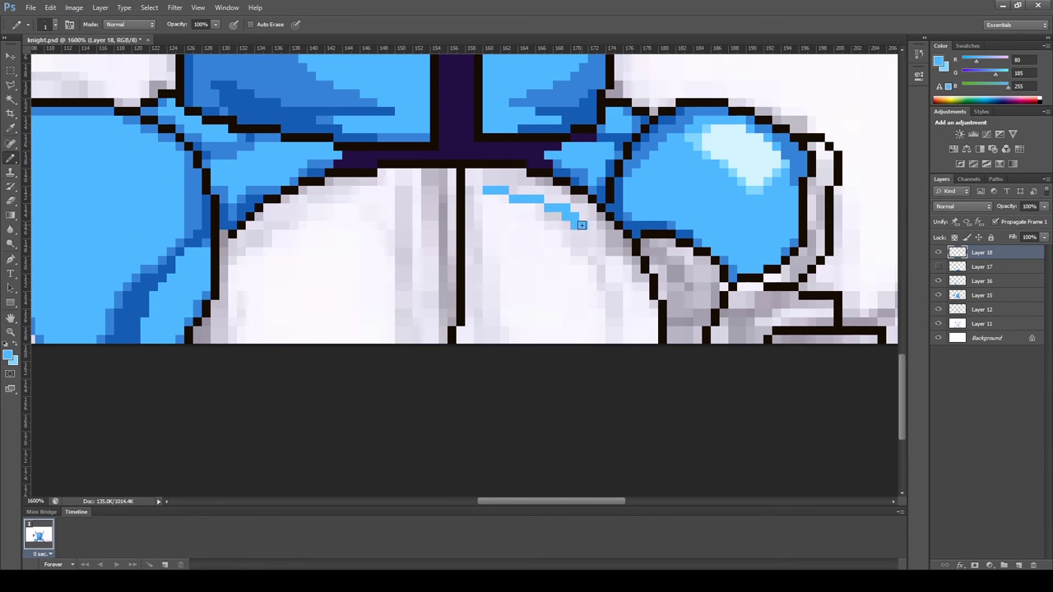
mouse_move(639, 326)
mouse_down()
mouse_move(487, 197)
mouse_move(475, 334)
mouse_move(505, 324)
mouse_move(505, 212)
mouse_move(576, 312)
mouse_move(538, 223)
mouse_up()
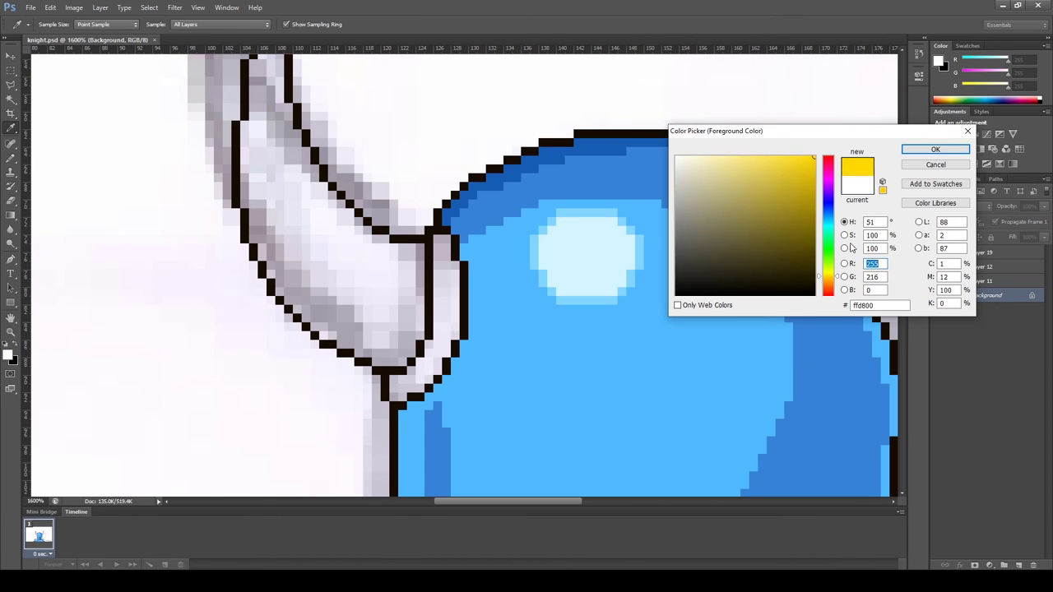
key(Return)
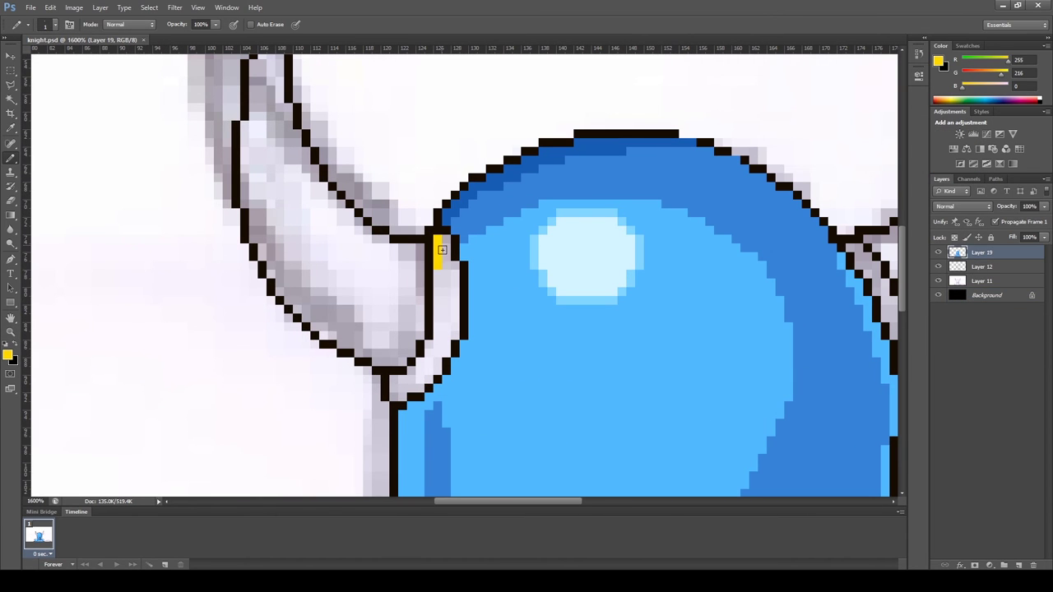
Step: Paint yellow bands at both horn bases on Layer 19, shaded with deeper yellow
drag(440, 239, 403, 387)
click(8, 356)
key(Return)
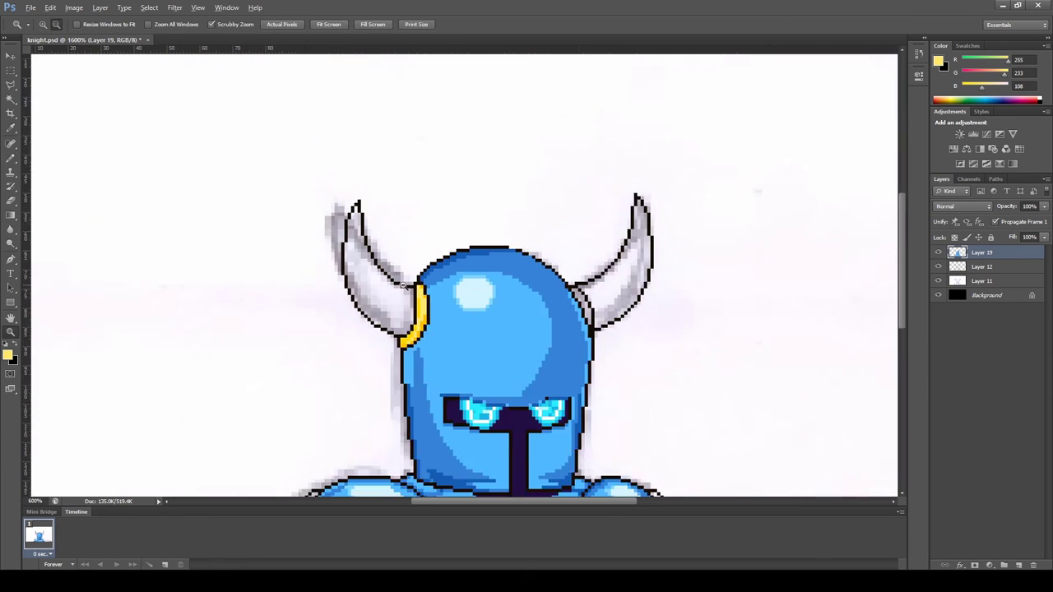
alt+click(447, 252)
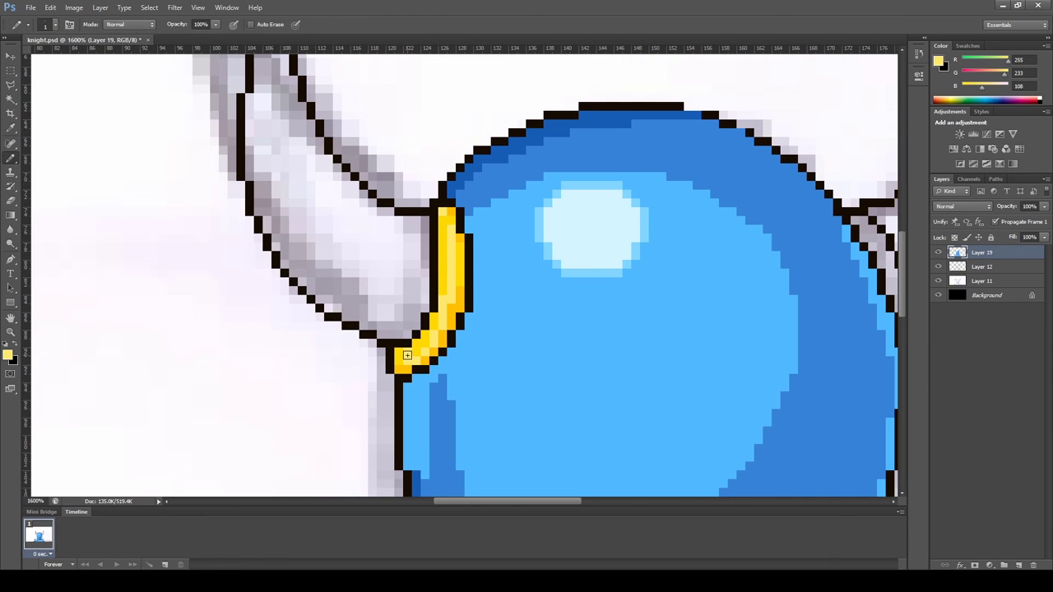
drag(412, 358, 251, 339)
drag(709, 212, 729, 277)
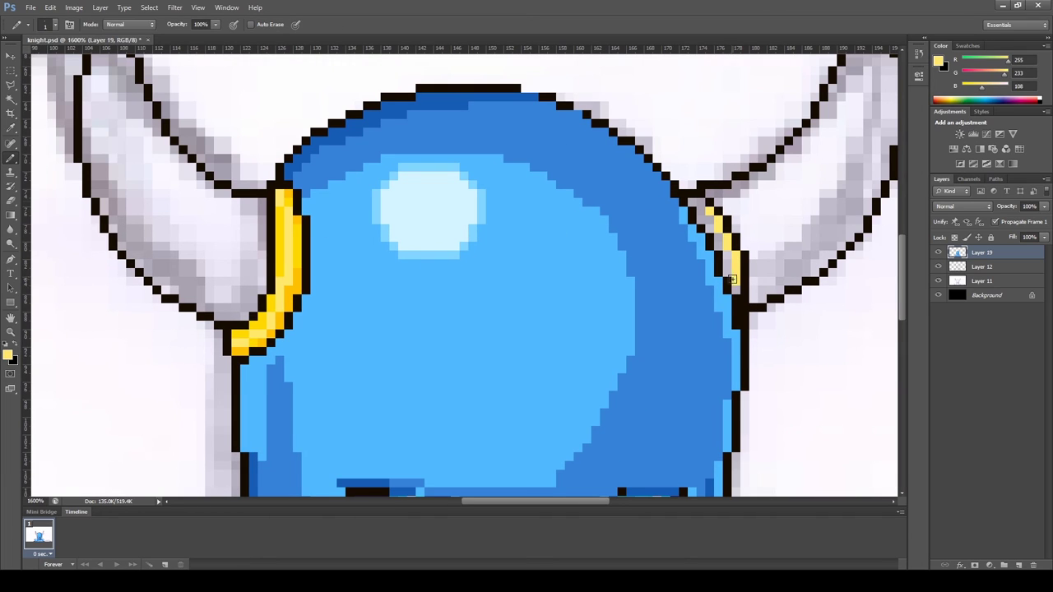
alt+click(265, 326)
drag(285, 320, 290, 207)
drag(697, 203, 727, 266)
alt+click(724, 242)
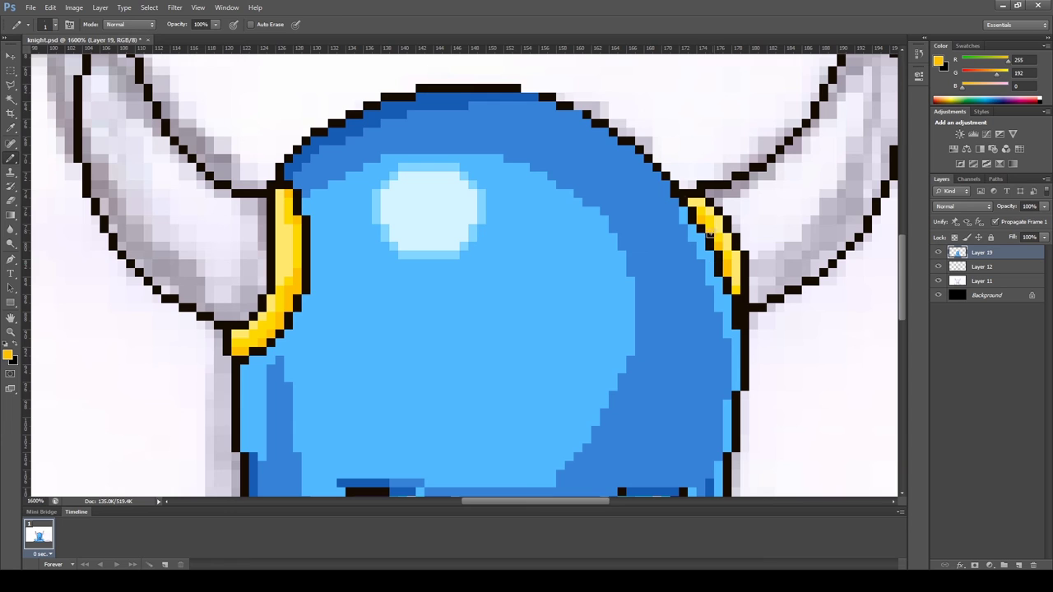
alt+click(387, 237)
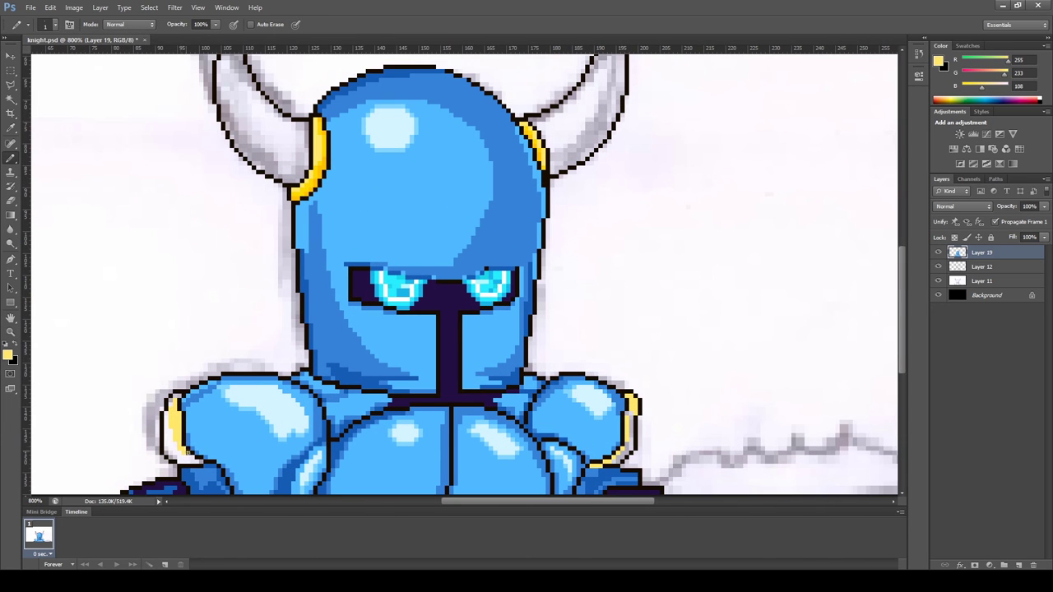
Step: Add yellow trim with deeper gold shading along the shoulder pads
alt+click(173, 443)
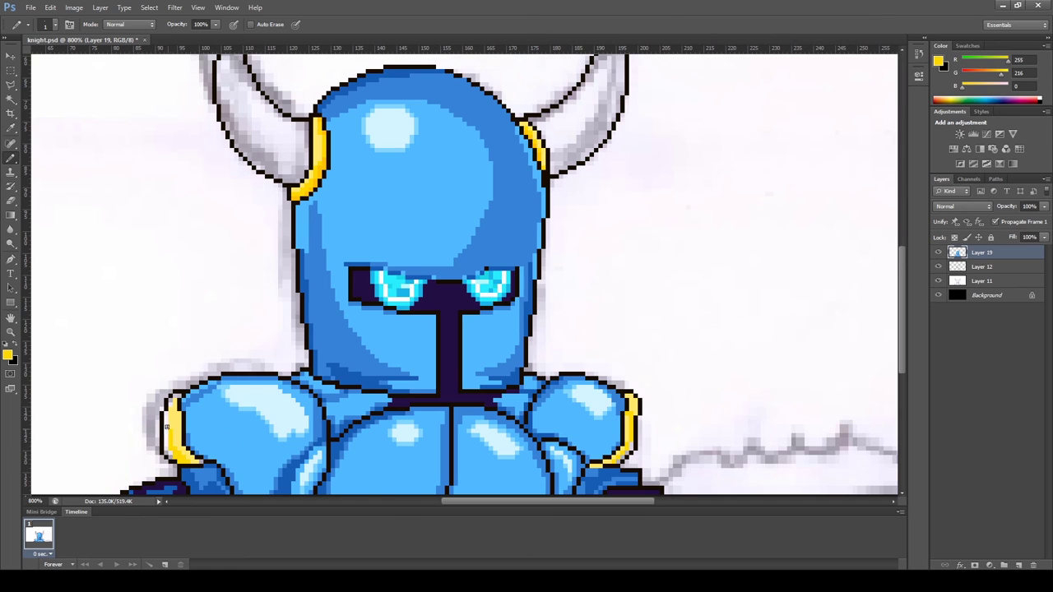
alt+click(169, 401)
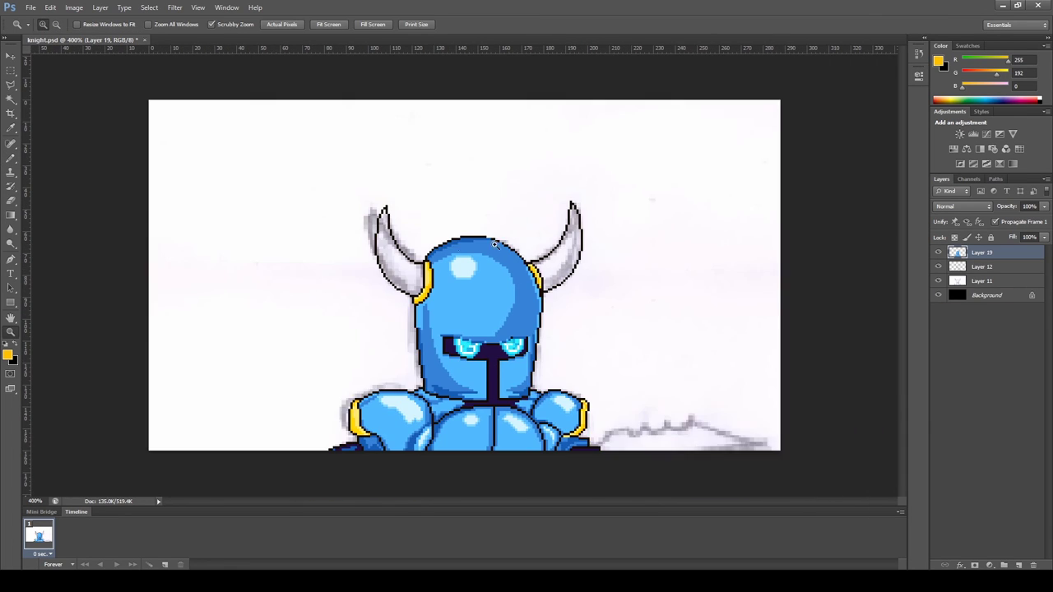
click(281, 162)
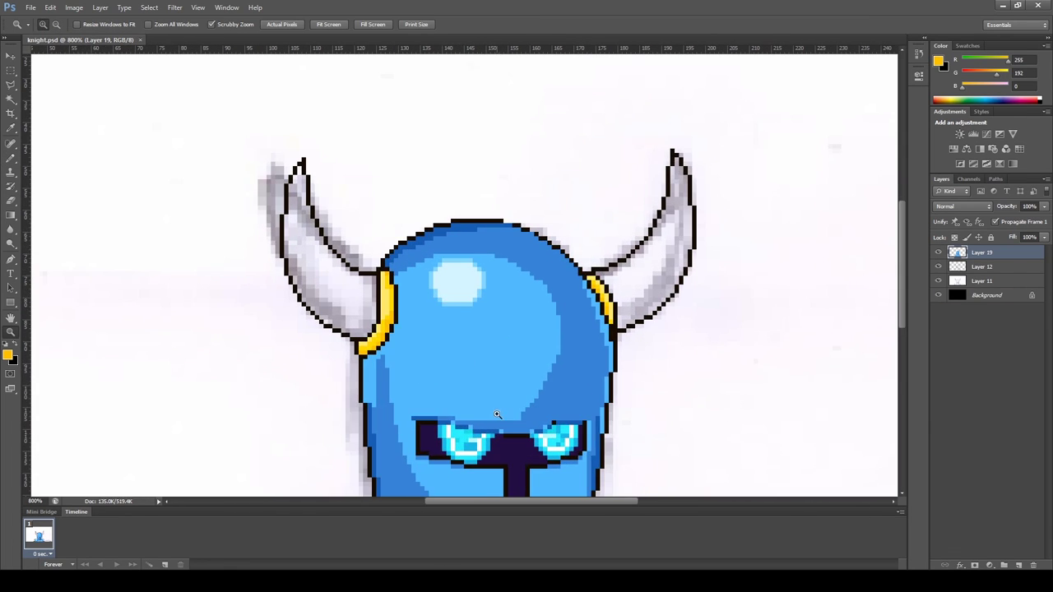
key(ctrl+shift+n)
Step: Create Layer 20 and fill the left horn's interior with pale cyan using a one-pixel pencil
key(Return)
scroll(309, 290, up, 3)
key(b)
mouse_move(423, 329)
mouse_down()
mouse_move(380, 355)
mouse_move(290, 230)
mouse_up()
scroll(518, 395, up, 2)
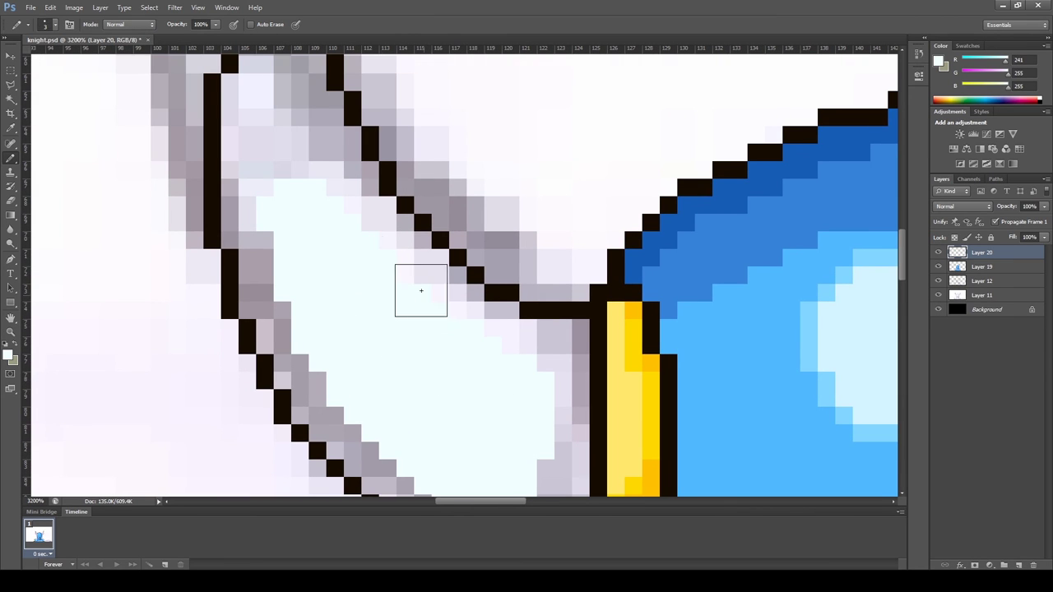
key(bracketleft)
key(bracketleft)
key(bracketleft)
scroll(340, 148, up, 2)
drag(340, 149, 329, 247)
scroll(343, 104, up, 2)
mouse_move(344, 103)
mouse_down()
mouse_move(371, 277)
mouse_move(539, 394)
mouse_up()
scroll(406, 259, down, 5)
scroll(489, 226, up, 2)
scroll(489, 291, up, 2)
Step: Line the left horn's inner edge with beige
click(8, 355)
key(Return)
scroll(582, 358, down, 2)
scroll(582, 357, right, 2)
drag(532, 290, 422, 214)
scroll(378, 174, up, 3)
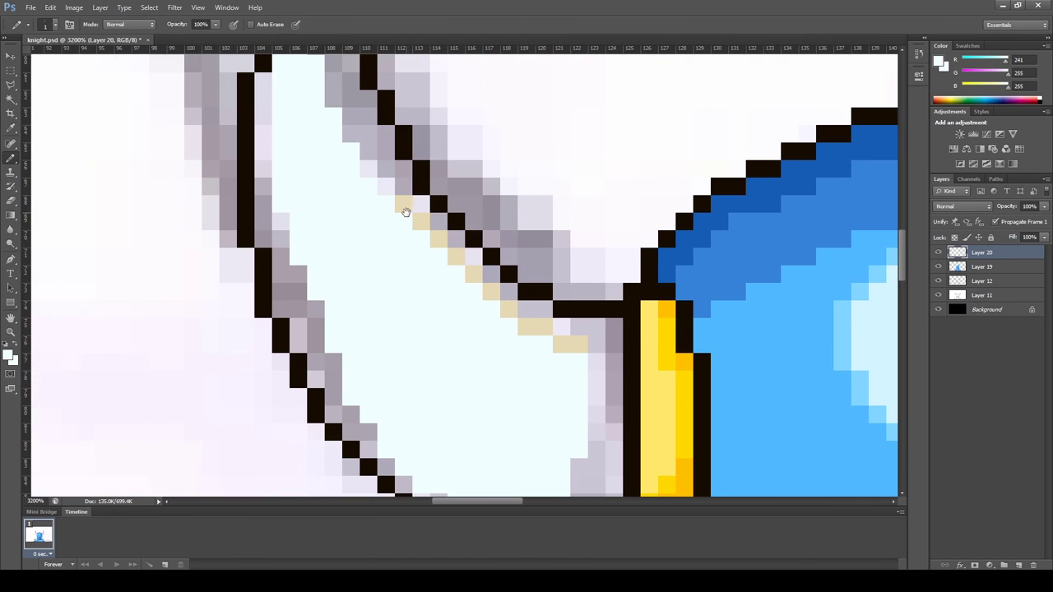
scroll(404, 206, up, 5)
scroll(381, 153, up, 5)
scroll(371, 338, down, 8)
drag(332, 226, 371, 339)
scroll(371, 339, down, 3)
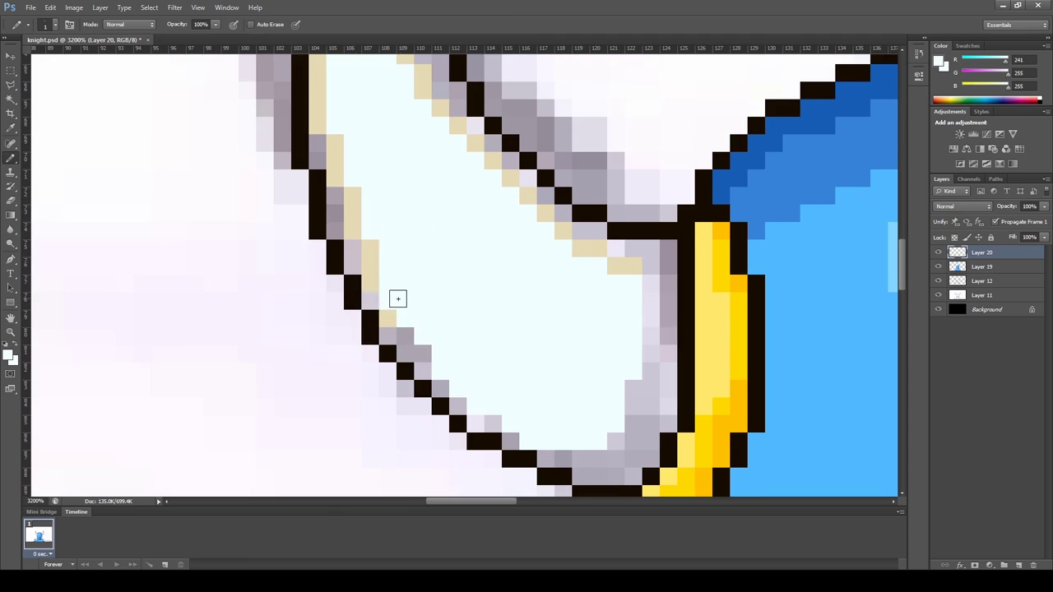
mouse_move(440, 348)
mouse_down()
mouse_move(529, 395)
mouse_move(623, 280)
mouse_up()
Step: Repaint the horn's inner bottom edge in tan
alt+click(512, 318)
click(939, 63)
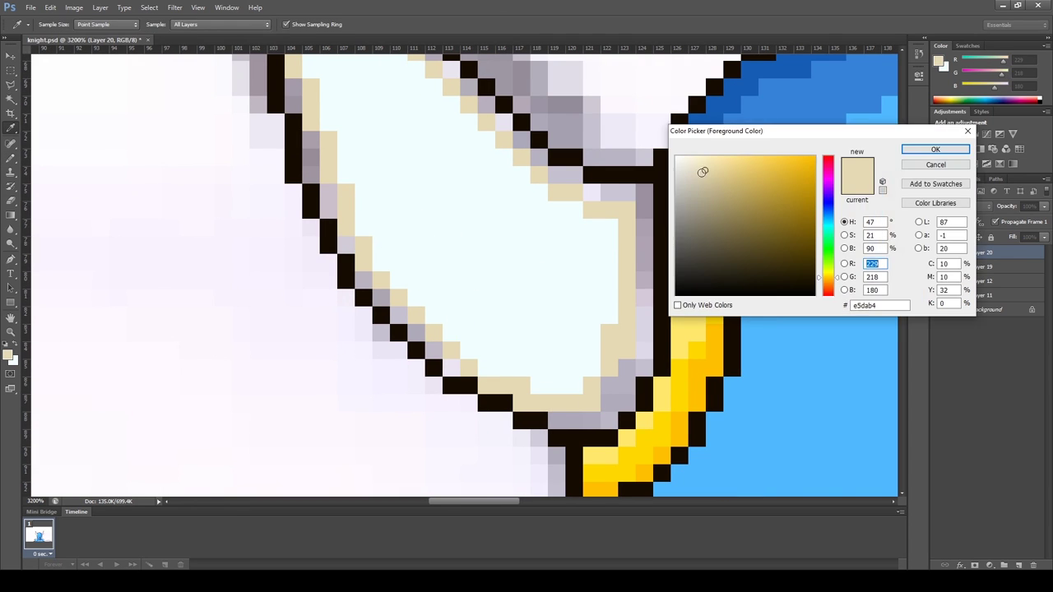
click(933, 148)
drag(635, 197, 558, 420)
scroll(363, 270, up, 6)
mouse_move(399, 58)
mouse_down()
mouse_move(430, 211)
mouse_move(548, 411)
mouse_up()
scroll(551, 333, up, 2)
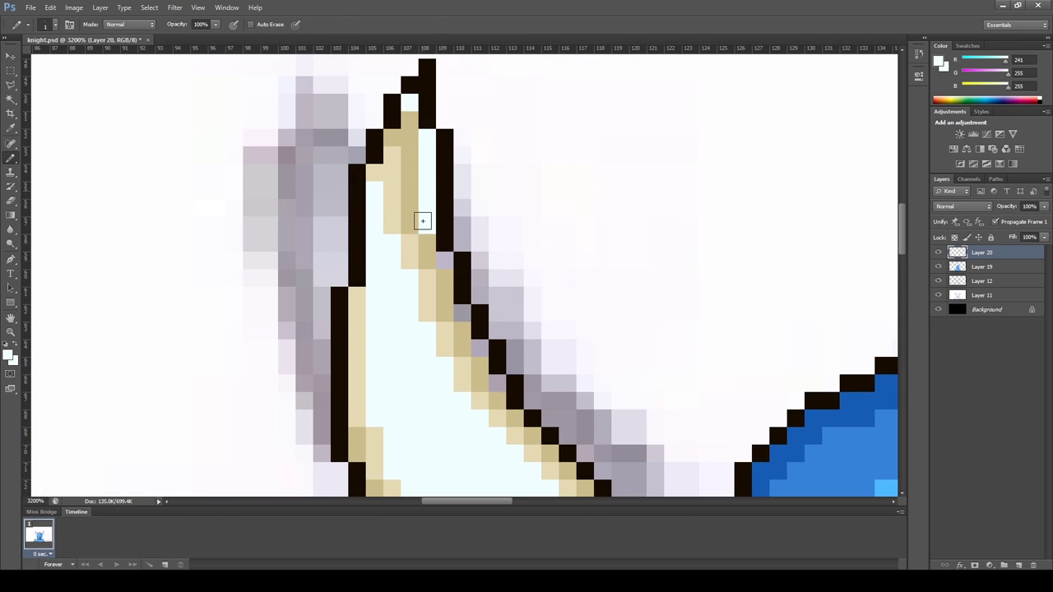
scroll(423, 189, down, 3)
scroll(499, 219, up, 3)
Step: Add paler pixels along the horn's inner edge
key(i)
click(939, 63)
key(Return)
key(b)
mouse_move(473, 371)
mouse_down()
mouse_move(376, 301)
mouse_move(353, 242)
mouse_move(365, 287)
mouse_up()
key(z)
scroll(365, 287, down, 5)
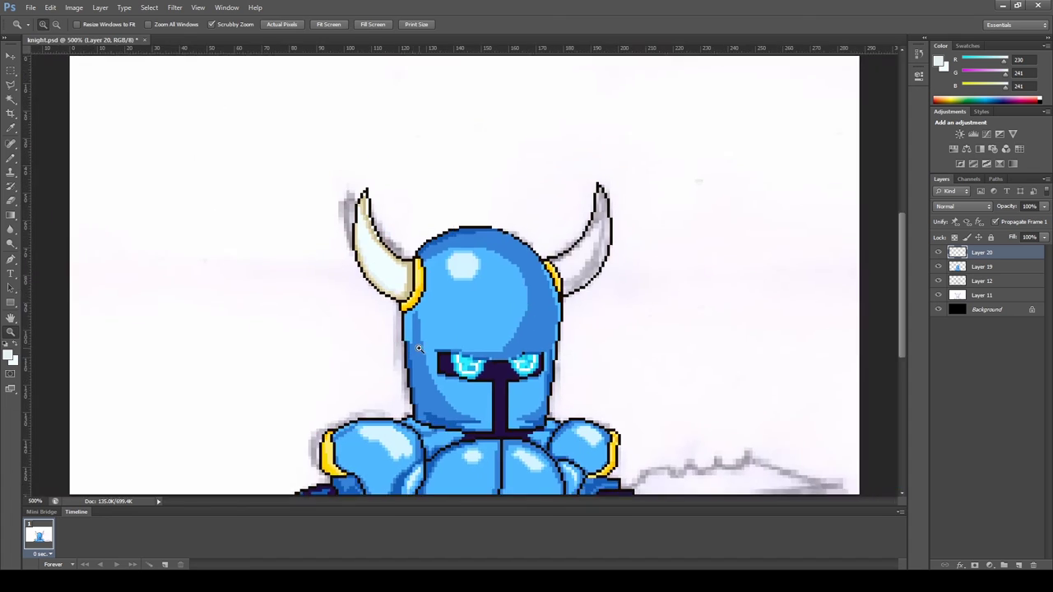
scroll(418, 225, up, 5)
scroll(414, 212, down, 1)
Step: Select the finished horn, flip its copy horizontally, and move the horn layer below the helmet
click(10, 70)
drag(318, 123, 352, 308)
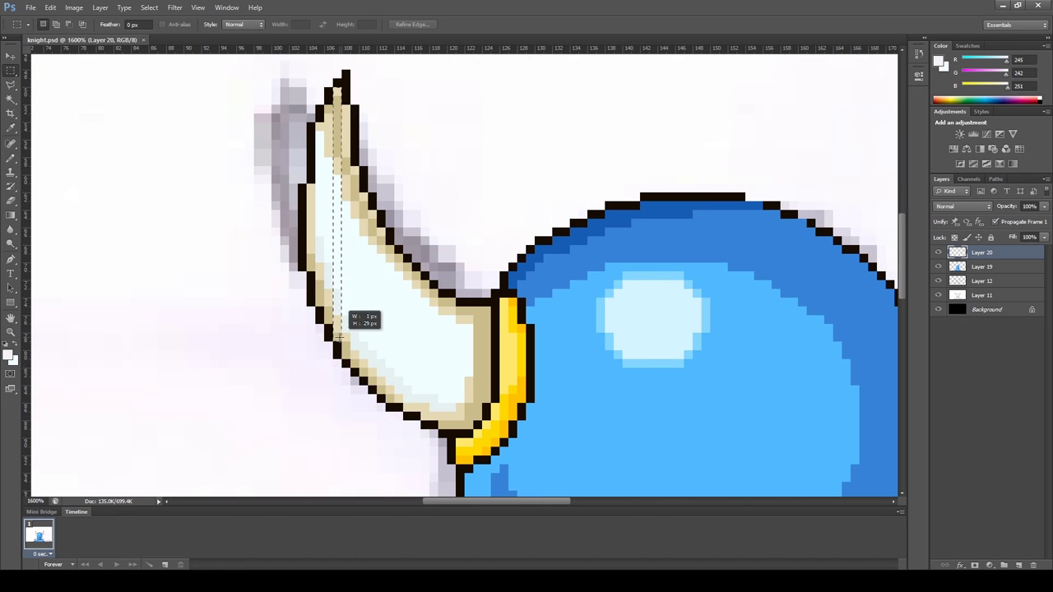
drag(346, 150, 372, 305)
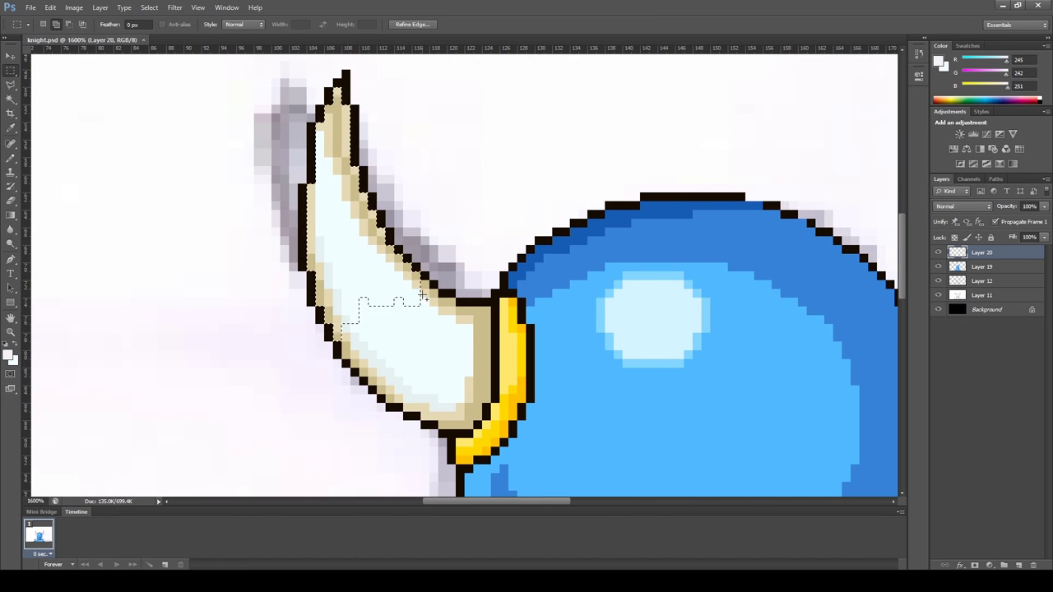
drag(440, 337, 482, 404)
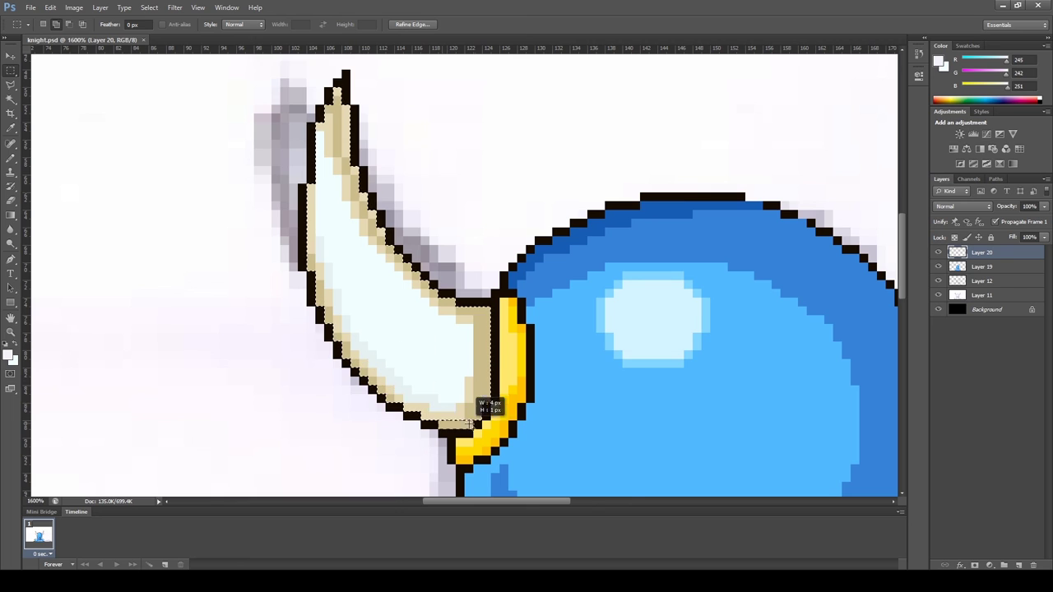
right_click(642, 347)
click(680, 508)
key(Return)
key(ctrl+bracketleft)
key(ctrl+plus)
Step: Hide the sketch layer to reveal the black background, then sample the visor's dark purple on the helmet layer
key(e)
key(i)
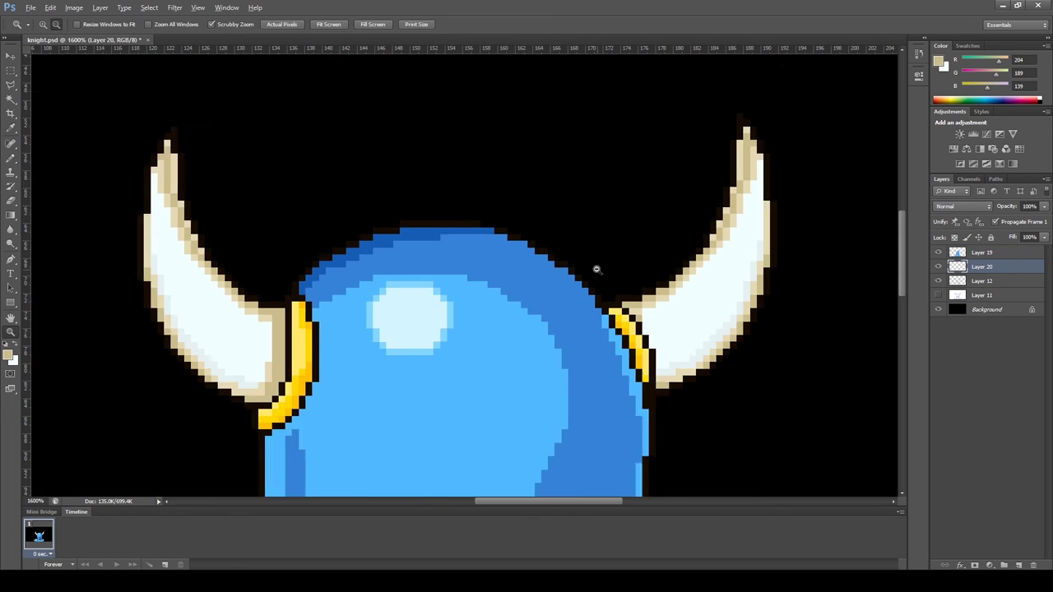
scroll(599, 265, down, 5)
scroll(467, 372, up, 5)
click(467, 372)
key(b)
key(alt+bracketright)
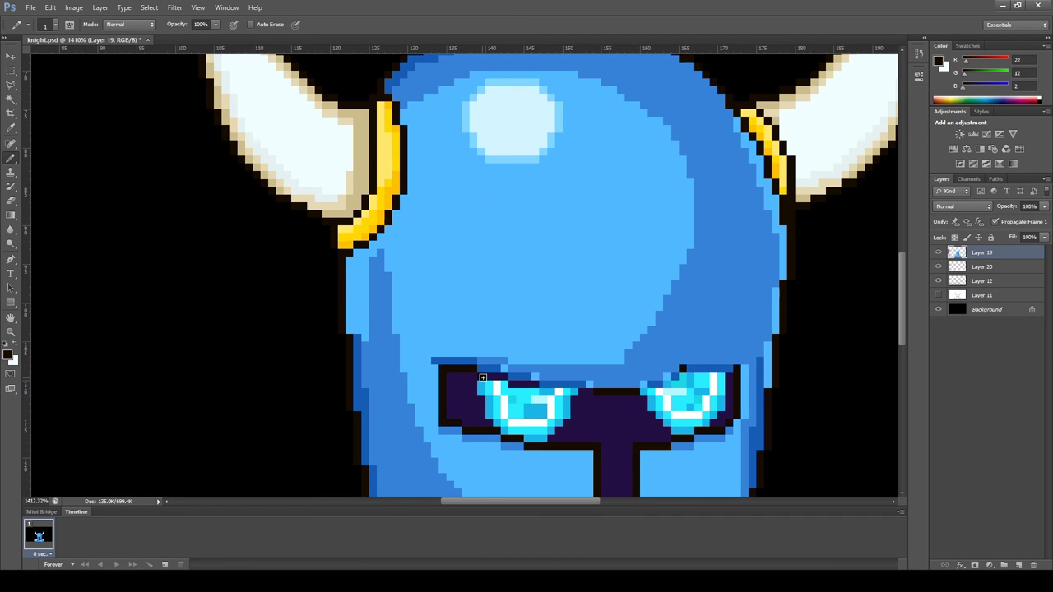